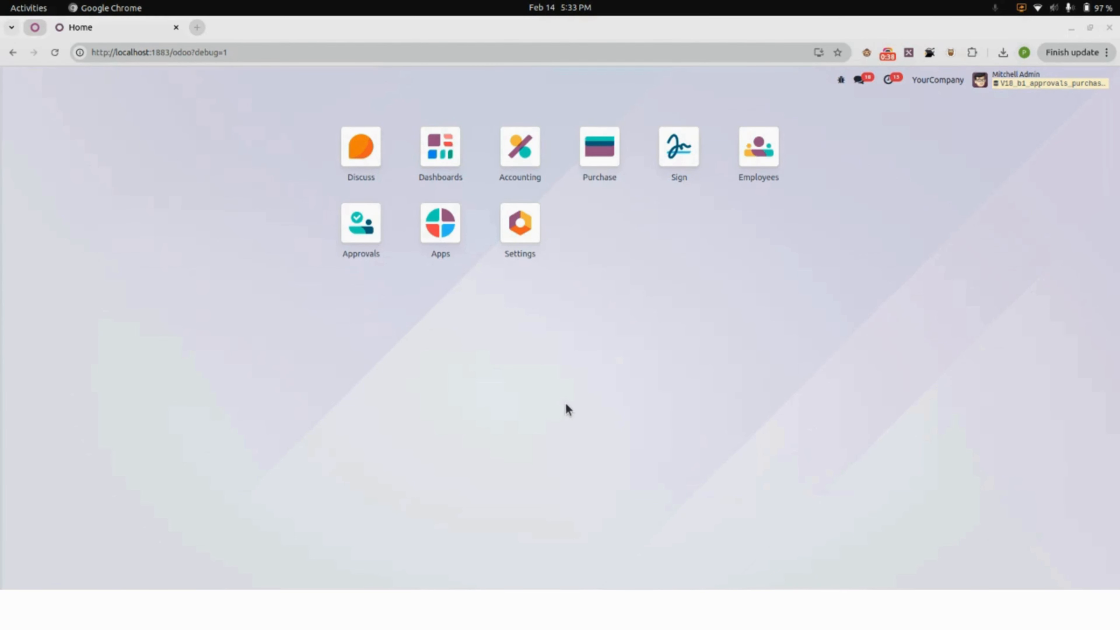
# Step: Enable "A warning can be set on a product or a customer (Purchase)" in the administrator's user access rights and save
pyautogui.click(521, 223)
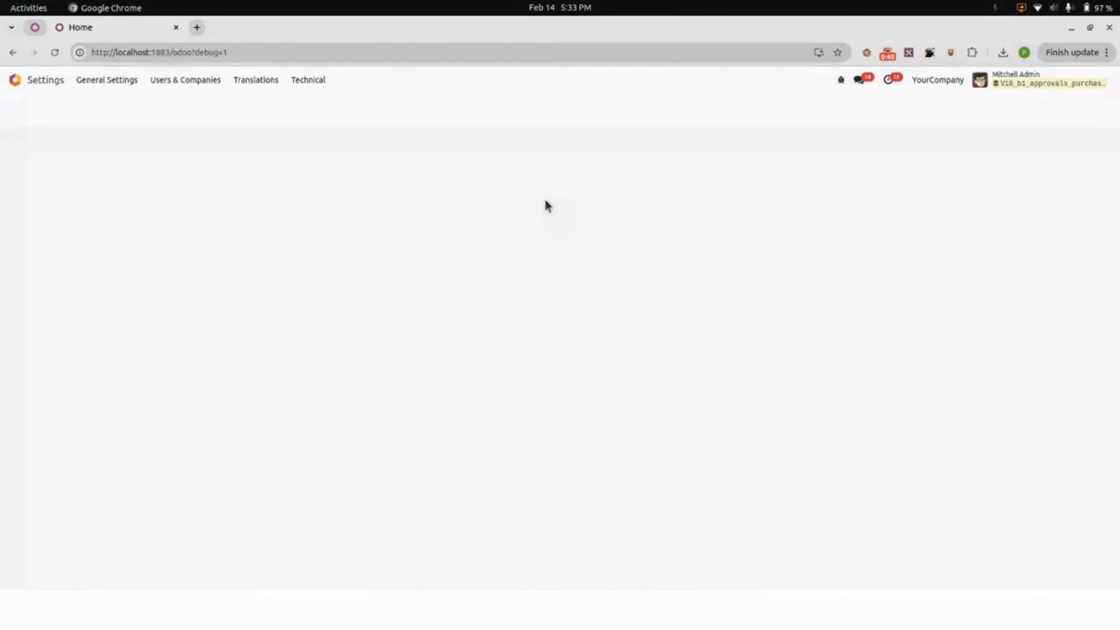
pyautogui.click(200, 81)
pyautogui.click(207, 102)
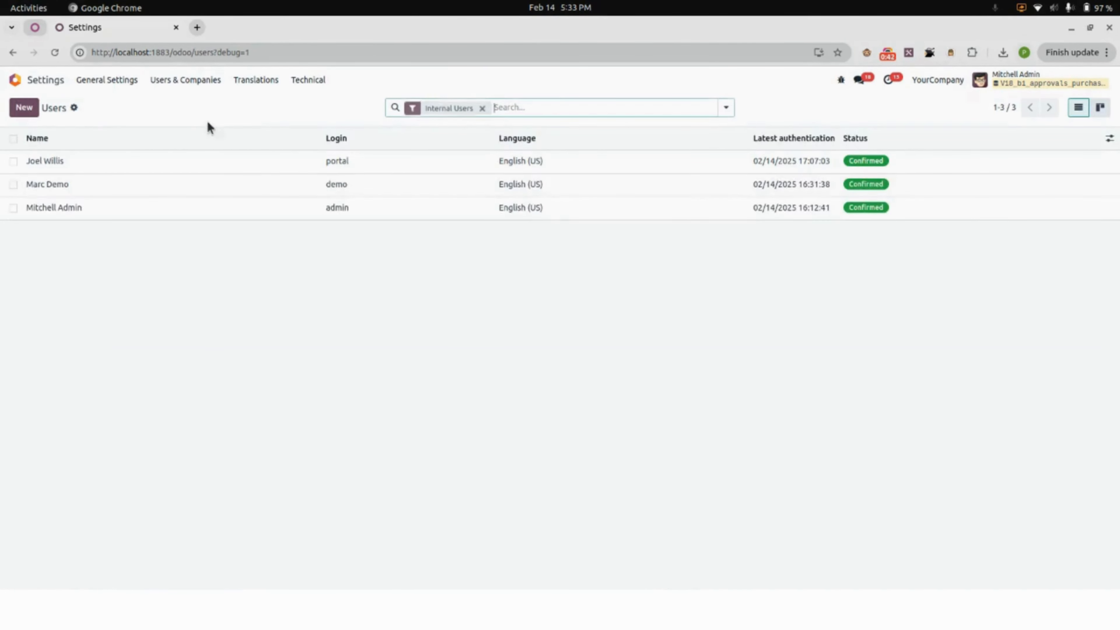
pyautogui.click(88, 207)
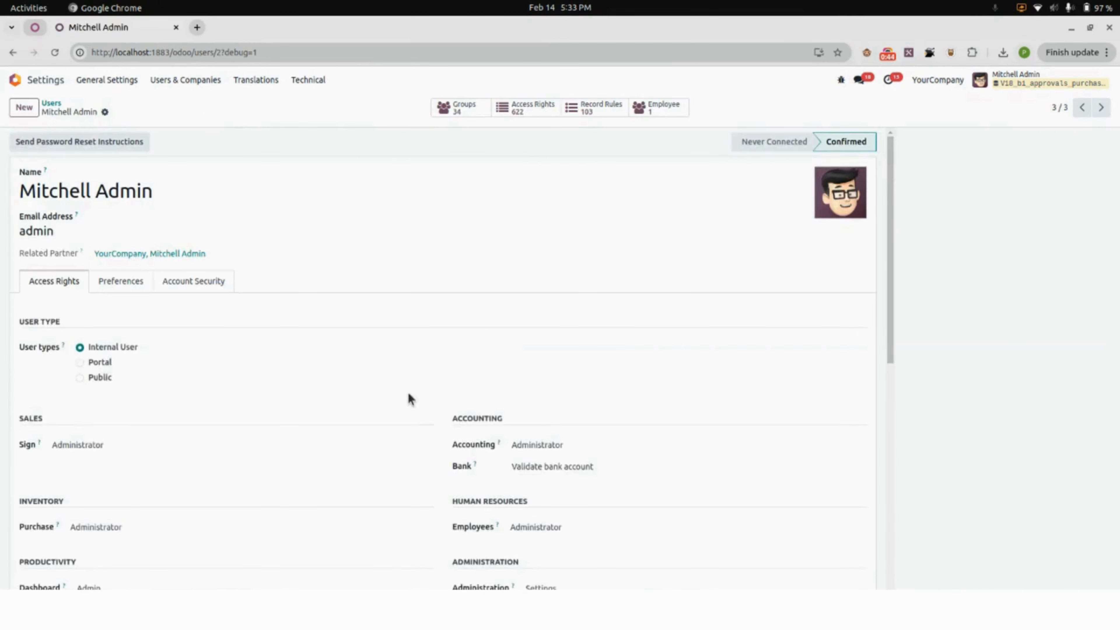
pyautogui.scroll(-7, 396, 380)
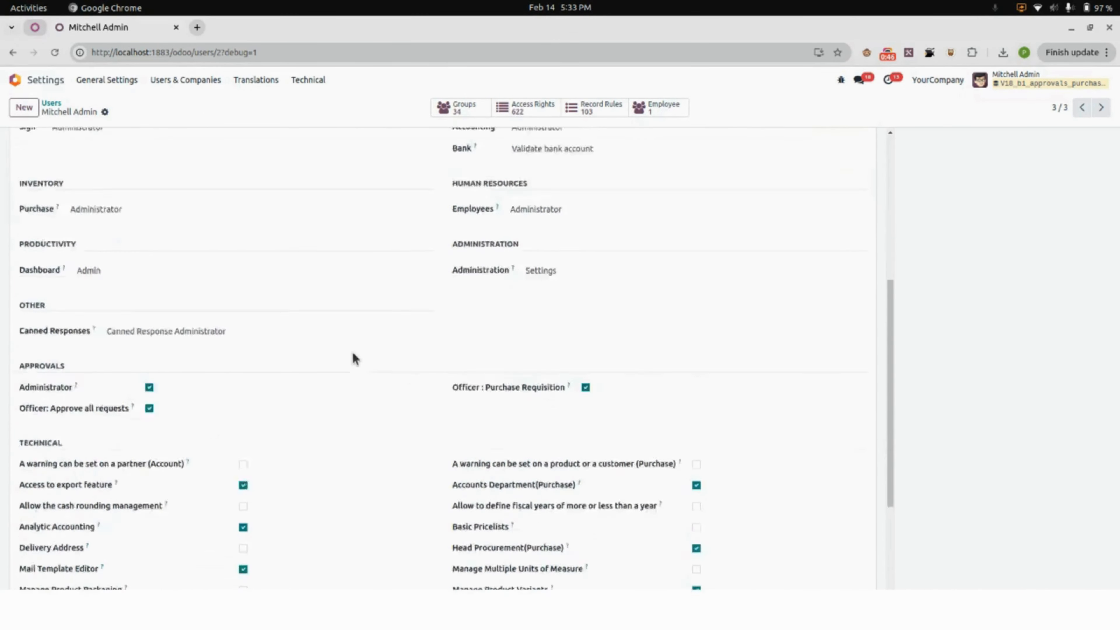
pyautogui.scroll(-2, 352, 358)
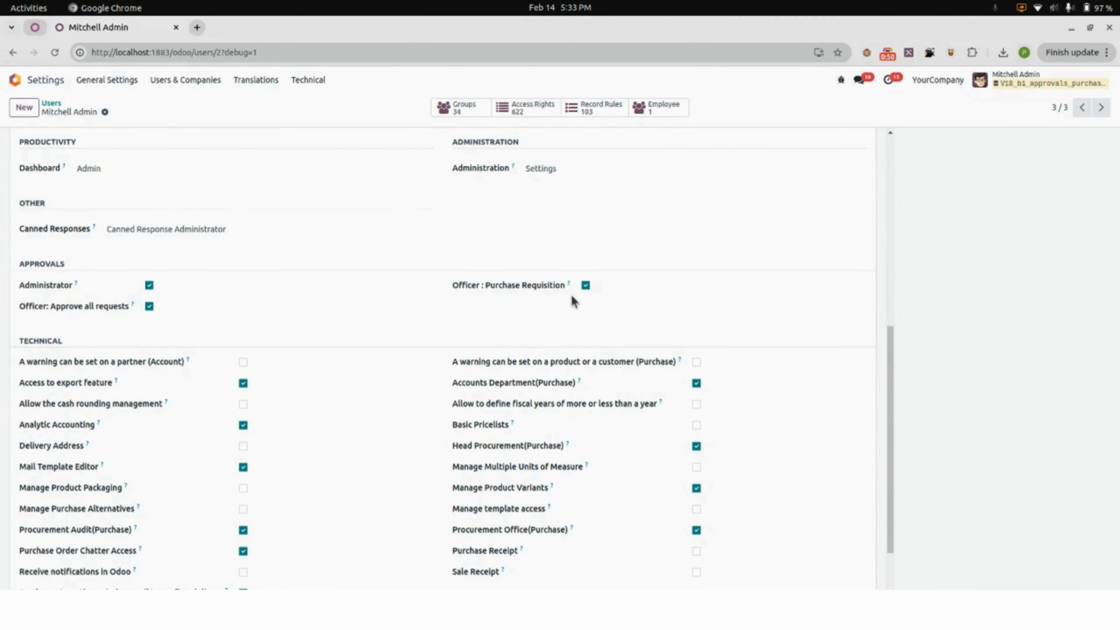
pyautogui.scroll(-3, 569, 295)
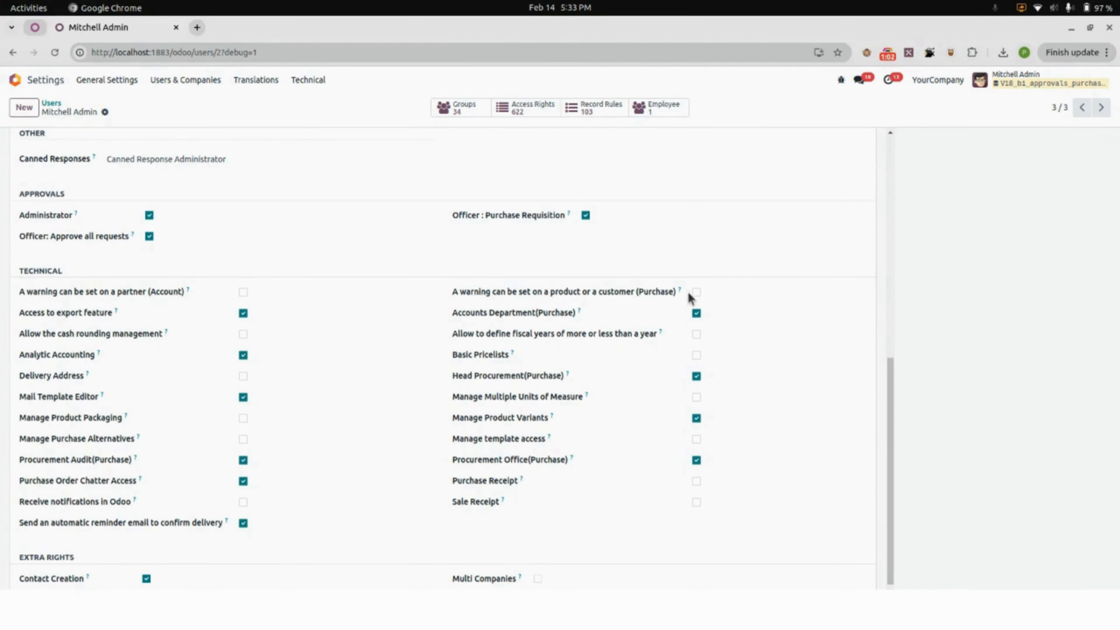
pyautogui.click(696, 292)
pyautogui.scroll(3, 424, 393)
pyautogui.click(125, 113)
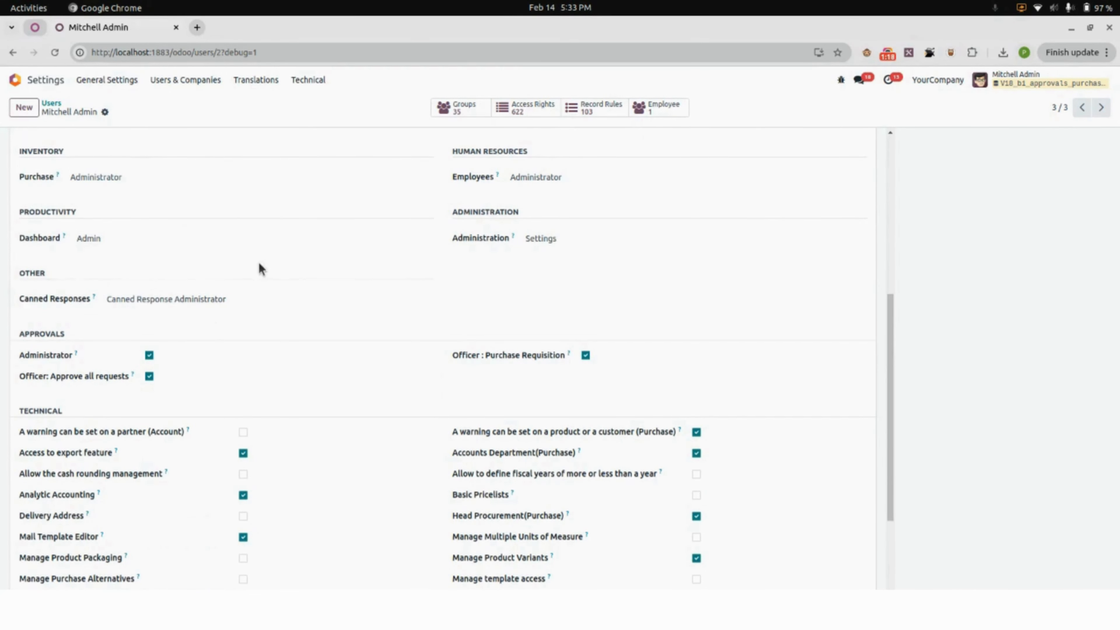
# Step: In the demo user's record, try enabling Procurement Audit, purchase warning, Accounts Department, Head Procurement, Procurement Office and Officer : Purchase Requisition rights
pyautogui.click(51, 103)
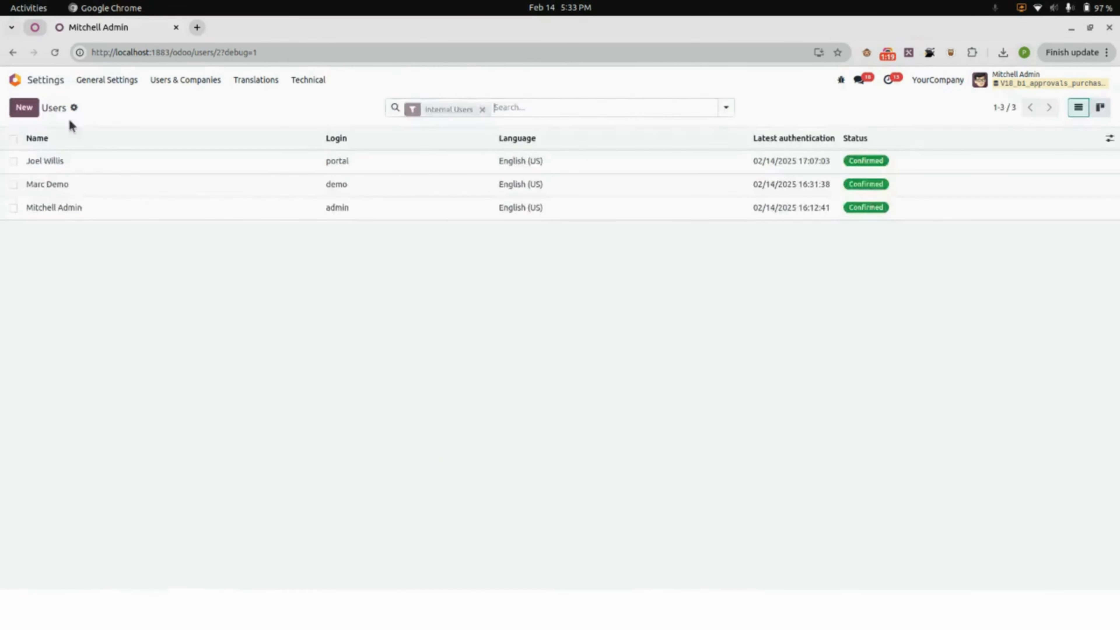
pyautogui.click(134, 184)
pyautogui.scroll(-6, 320, 346)
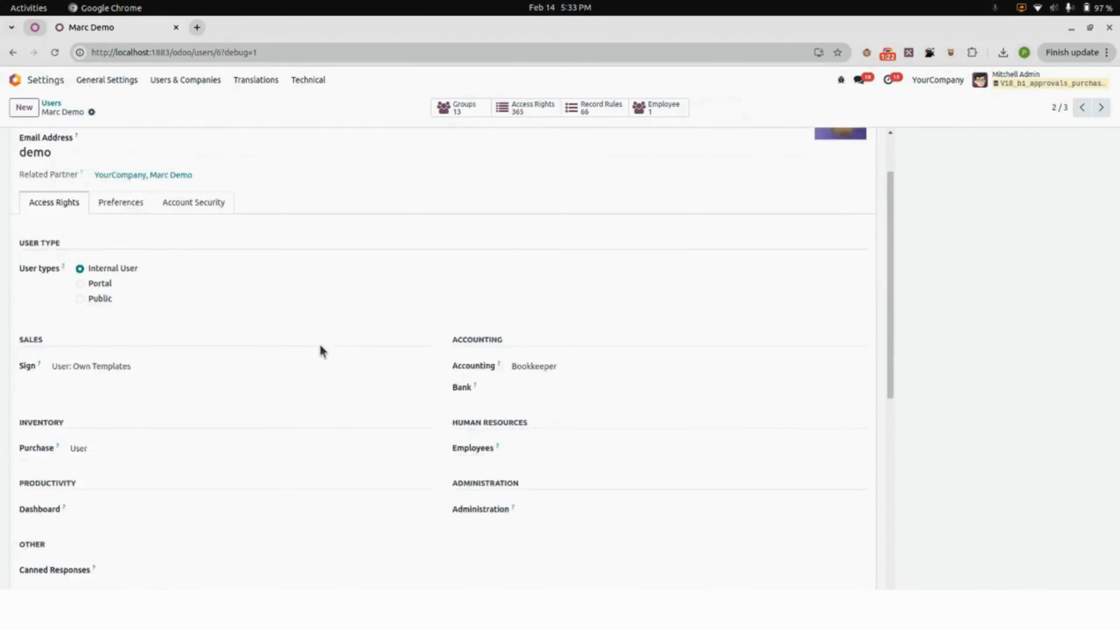
pyautogui.scroll(-4, 397, 352)
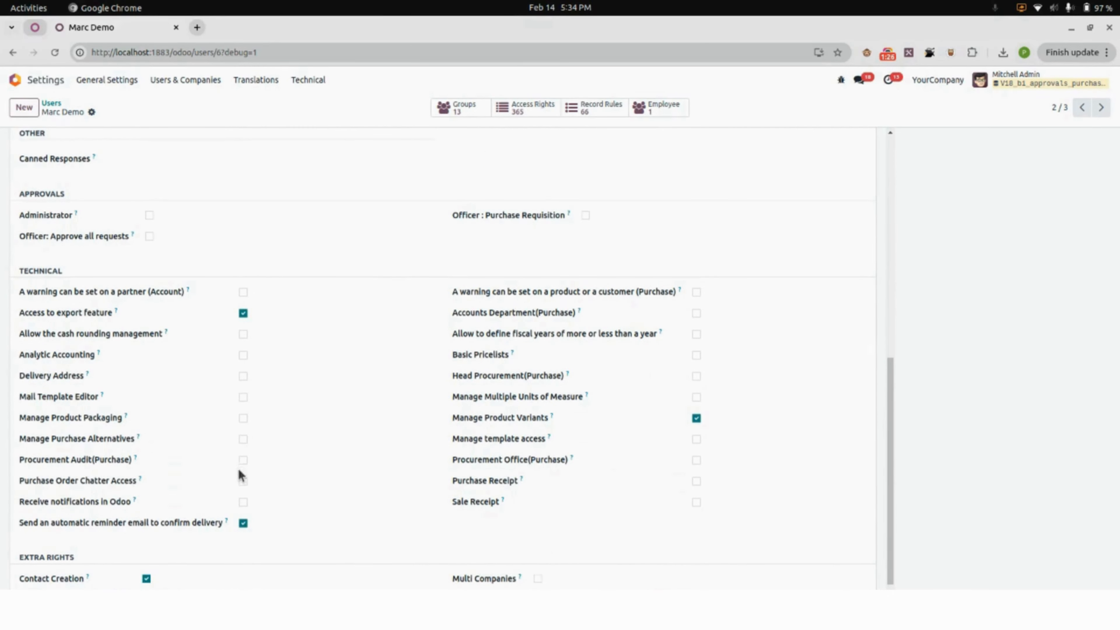
pyautogui.click(243, 460)
pyautogui.click(696, 292)
pyautogui.click(696, 313)
pyautogui.click(696, 376)
pyautogui.click(696, 460)
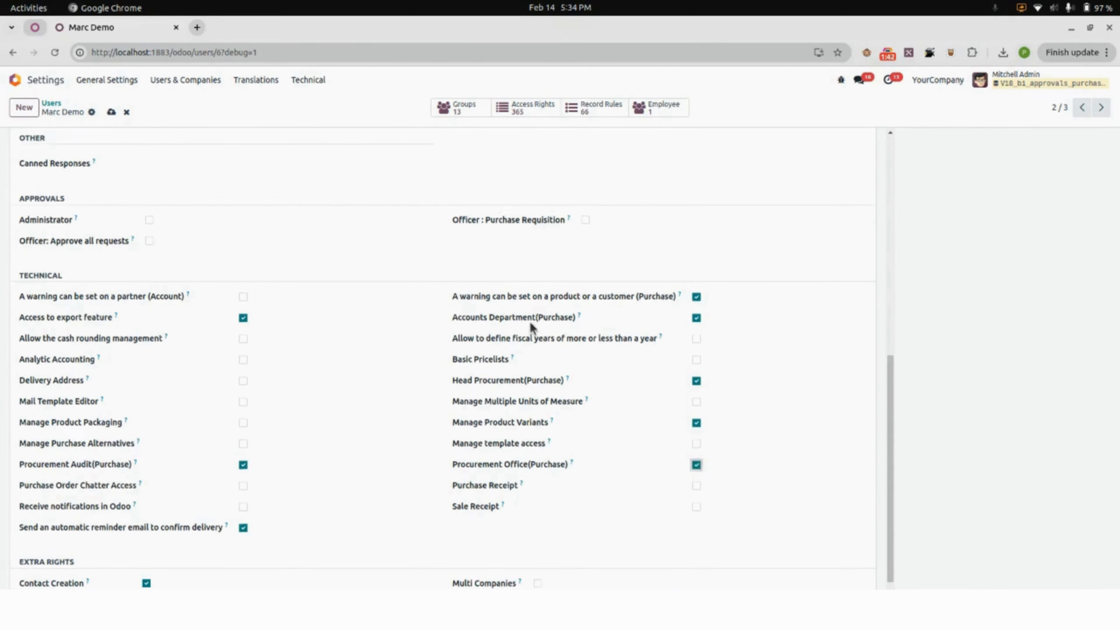
pyautogui.scroll(5, 530, 320)
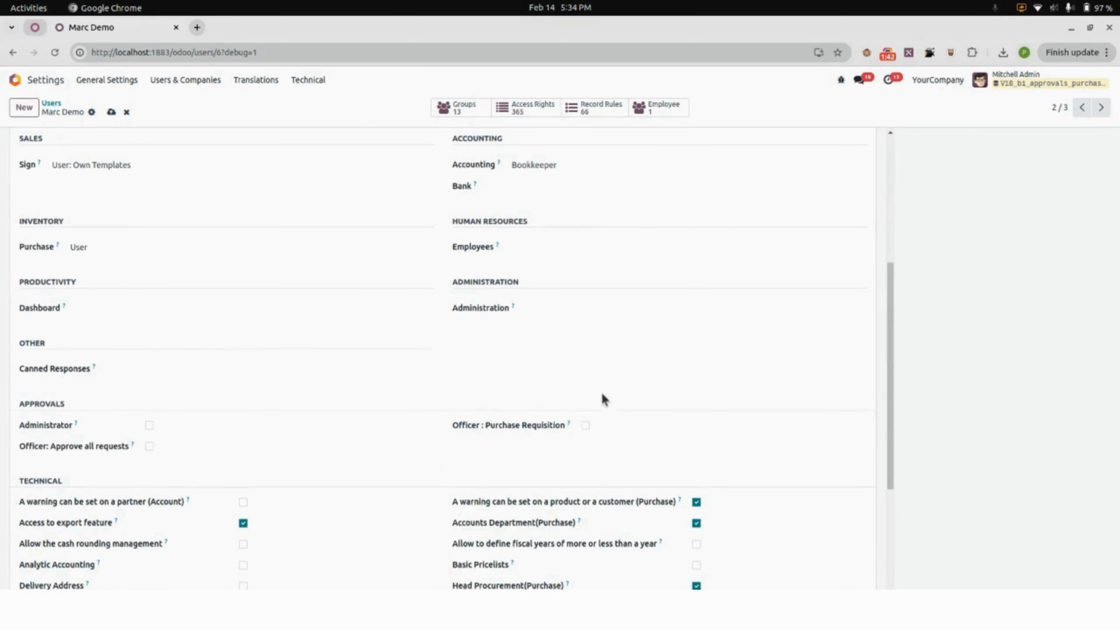
pyautogui.click(587, 426)
pyautogui.scroll(6, 540, 405)
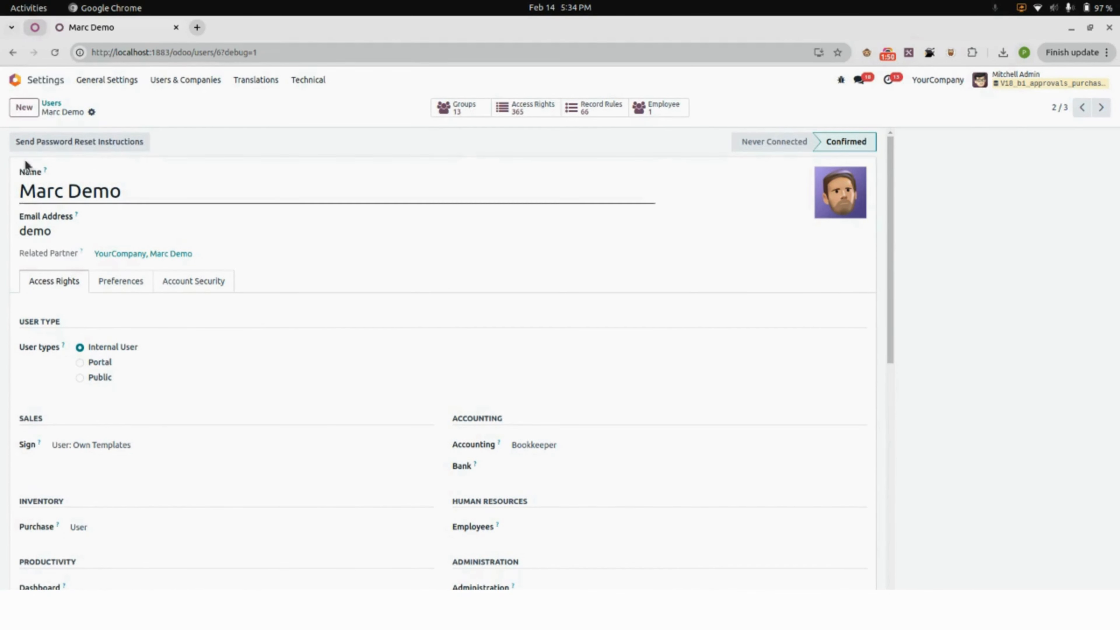
# Step: Open the memo template named "test template" in the Purchase app to review its content
pyautogui.click(52, 103)
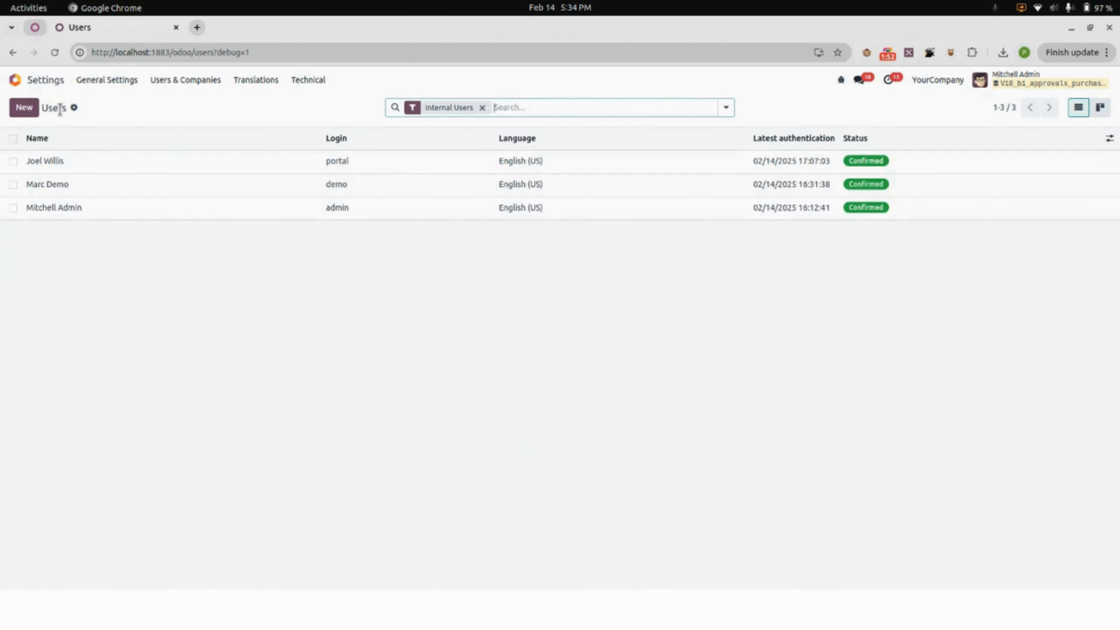
pyautogui.click(47, 81)
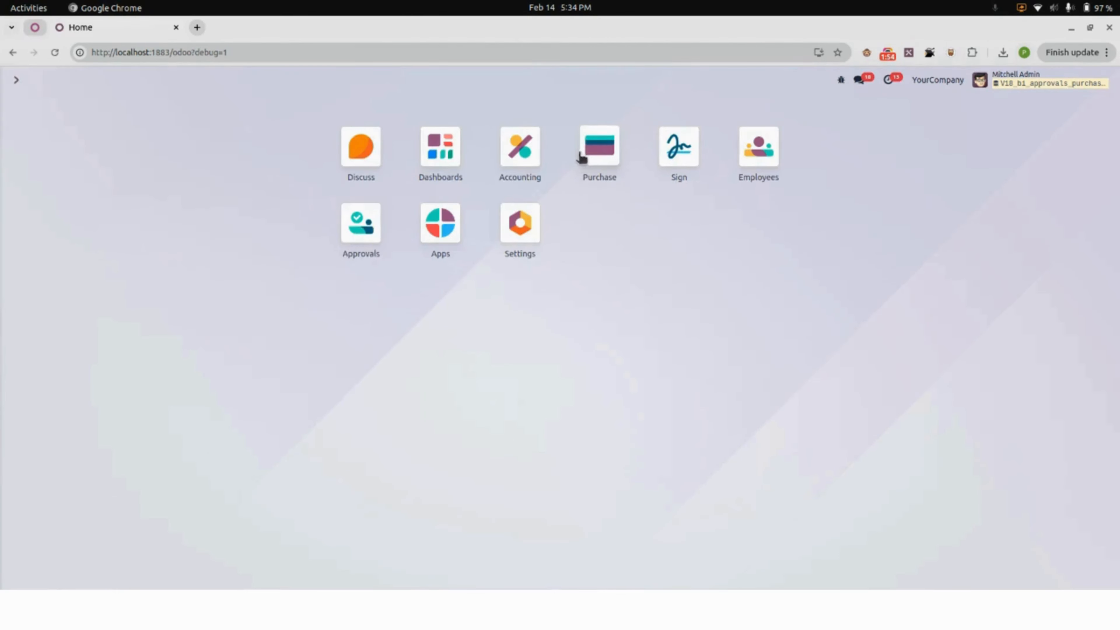
pyautogui.click(599, 152)
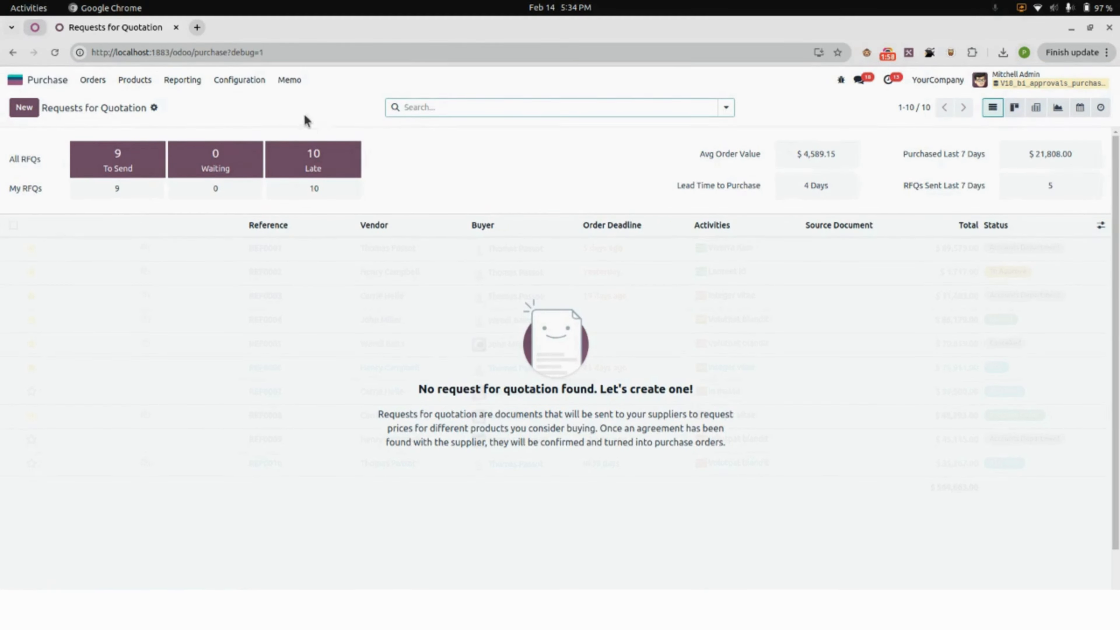
pyautogui.click(290, 81)
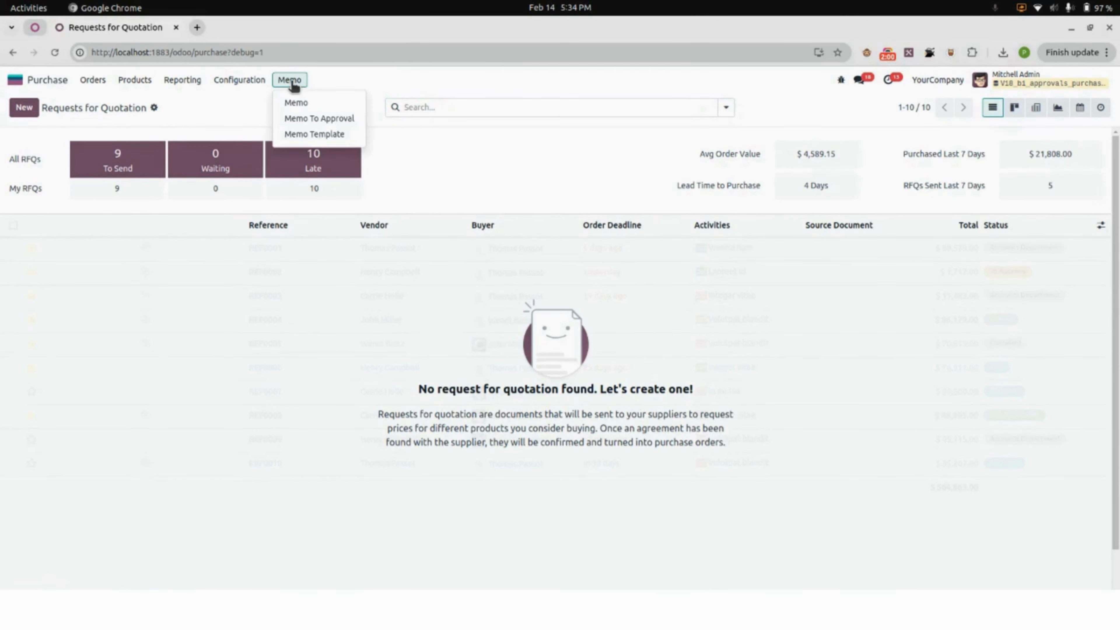
pyautogui.click(308, 134)
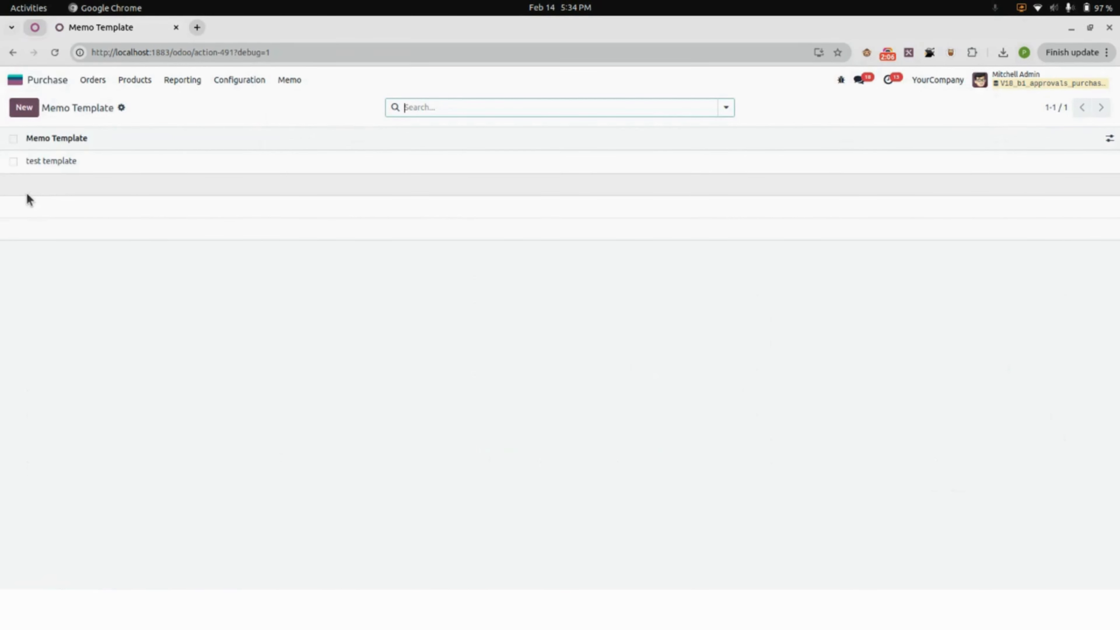
pyautogui.click(67, 161)
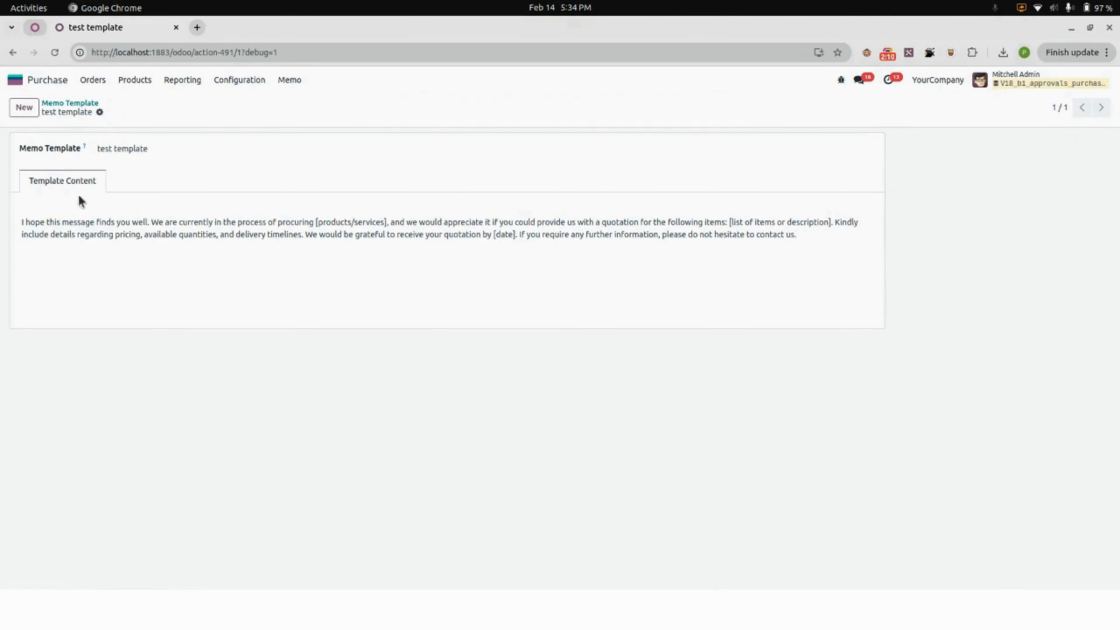
# Step: Create a new purchase requisition request with the demo user as request owner and Management / Administration as department
pyautogui.click(93, 81)
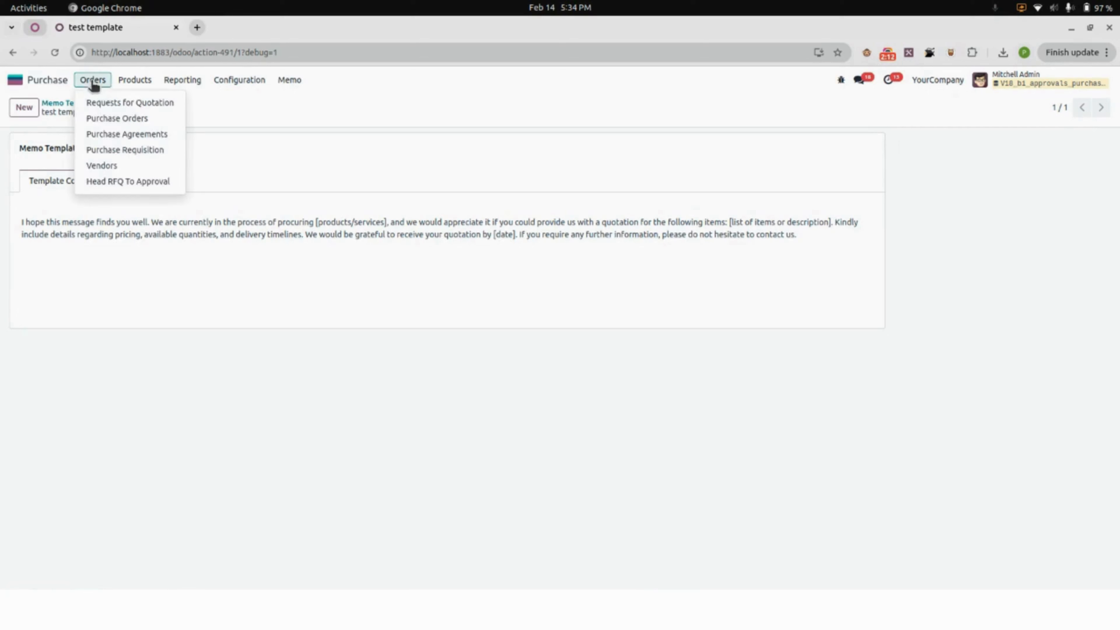
pyautogui.click(132, 152)
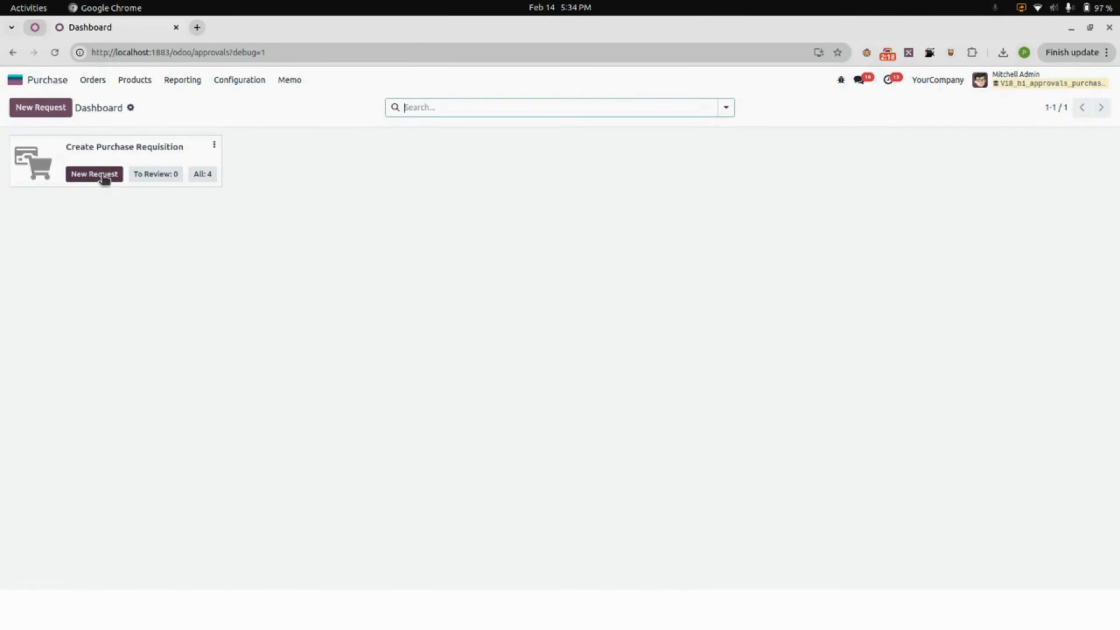
pyautogui.click(95, 174)
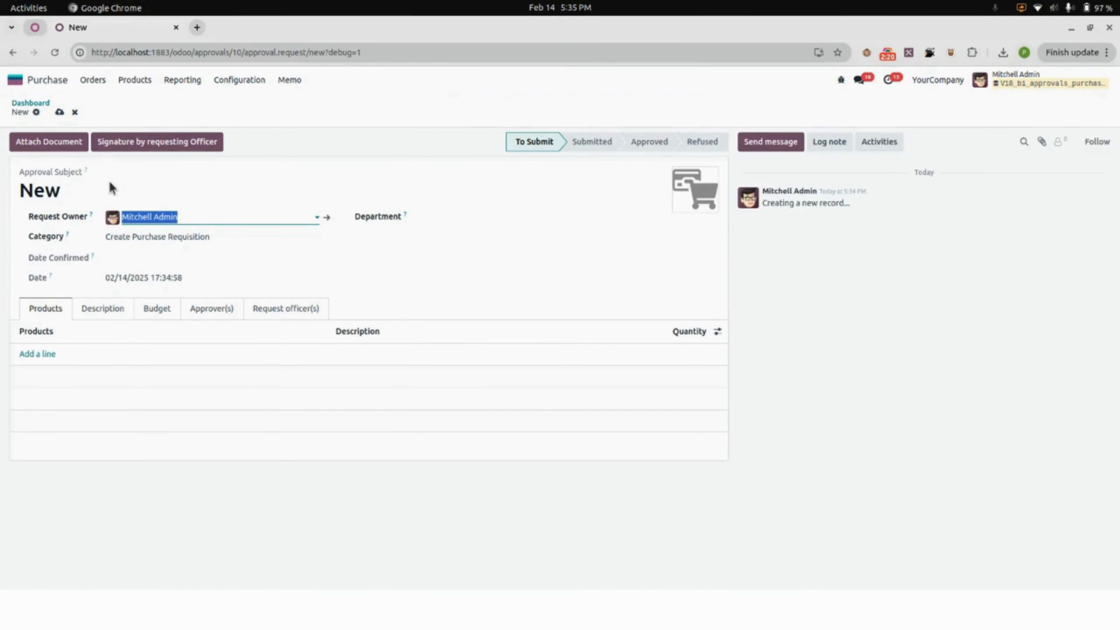
pyautogui.click(174, 217)
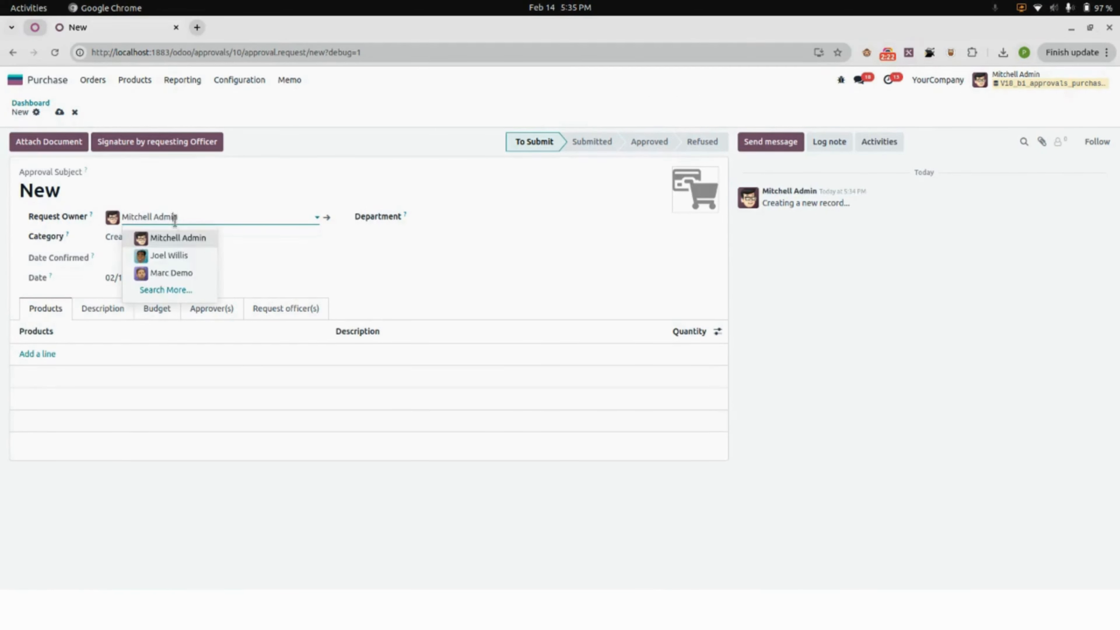
pyautogui.click(179, 272)
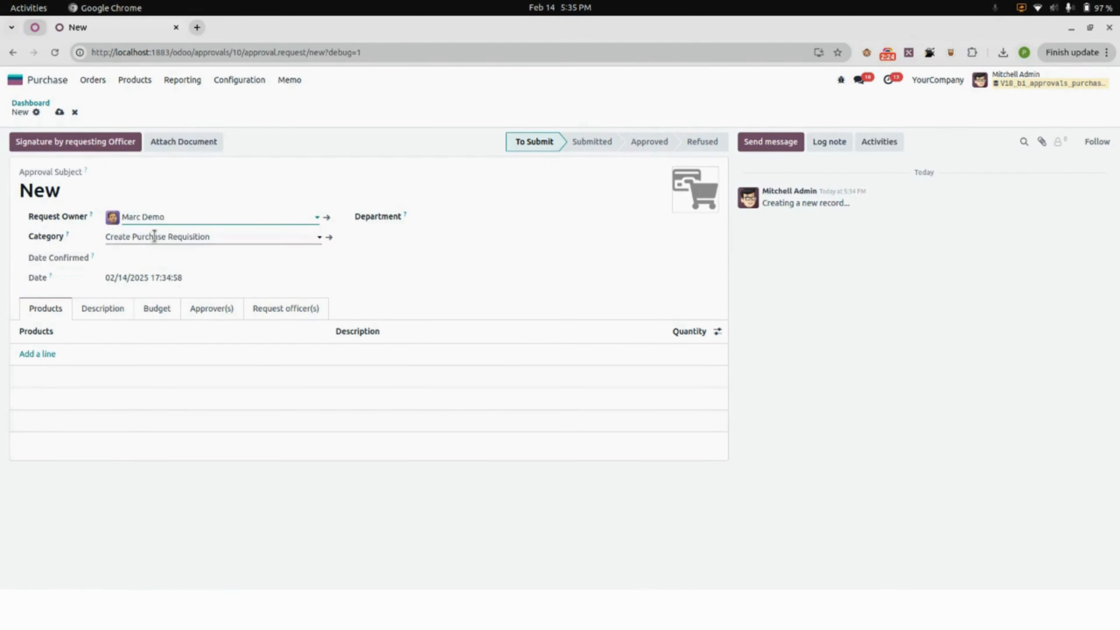
pyautogui.click(493, 218)
pyautogui.click(496, 237)
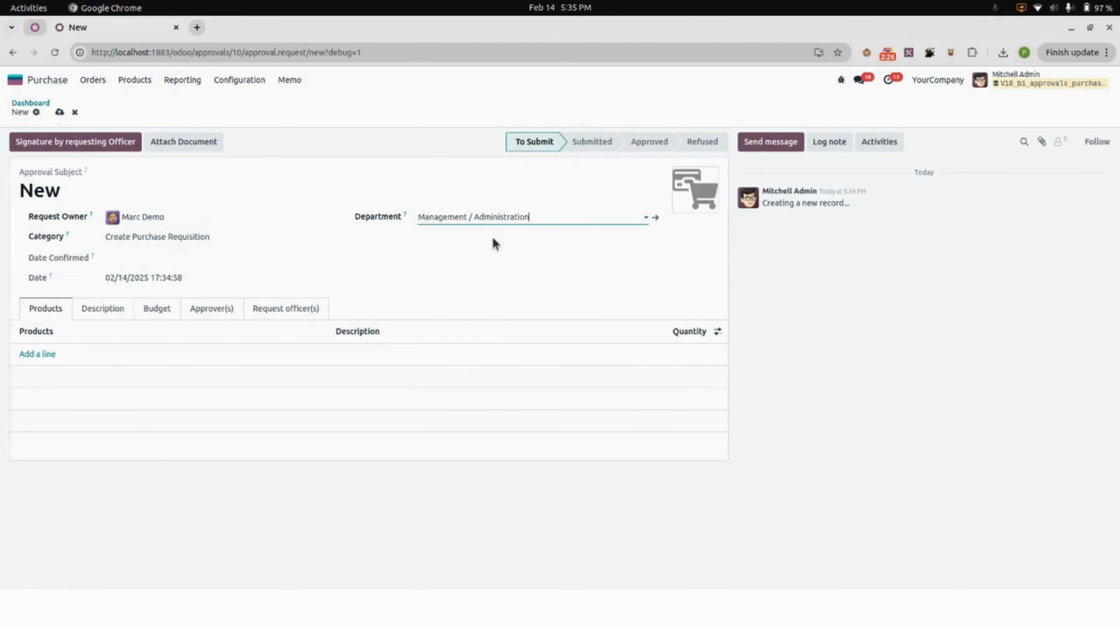
# Step: Add product lines for [E-COM07] Large Cabinet and [E-COM09] Large Desk to the request
pyautogui.click(35, 355)
pyautogui.click(68, 411)
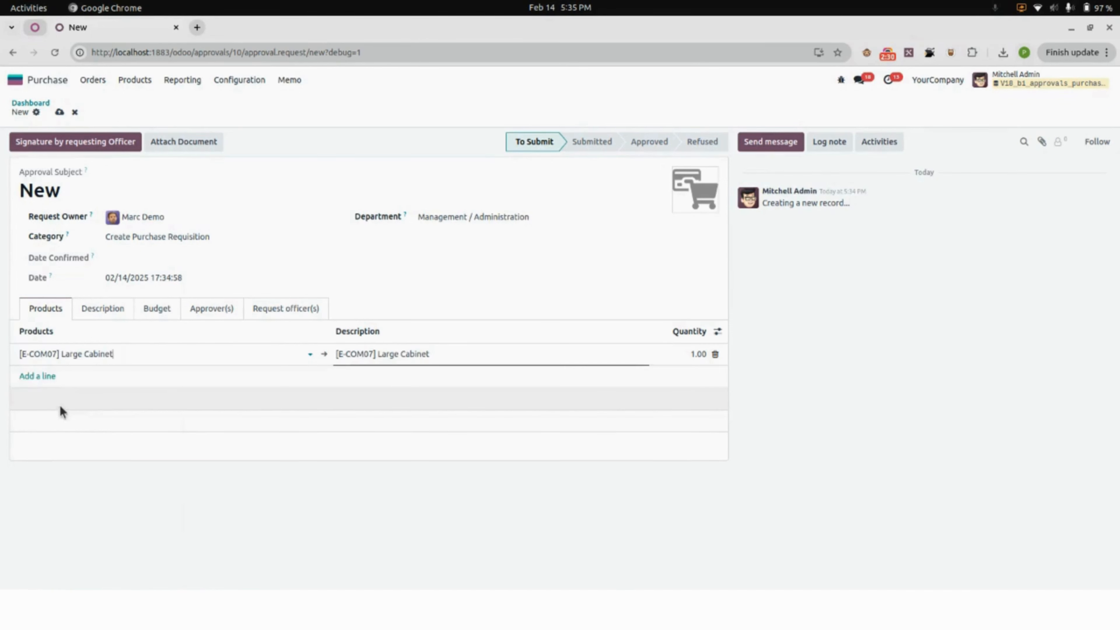
pyautogui.click(42, 380)
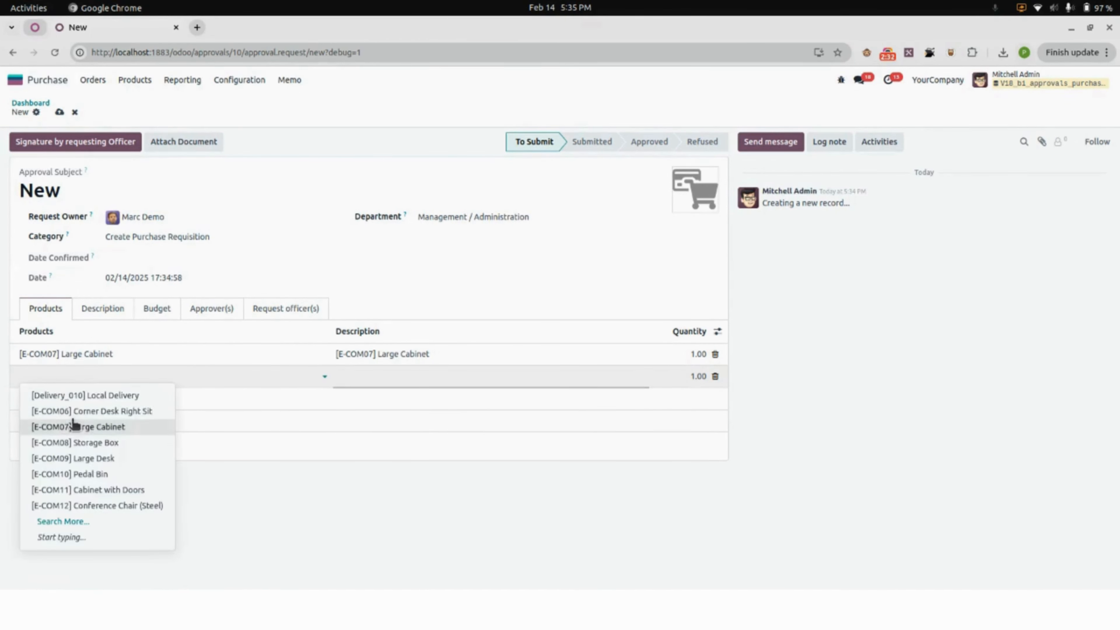
pyautogui.click(90, 460)
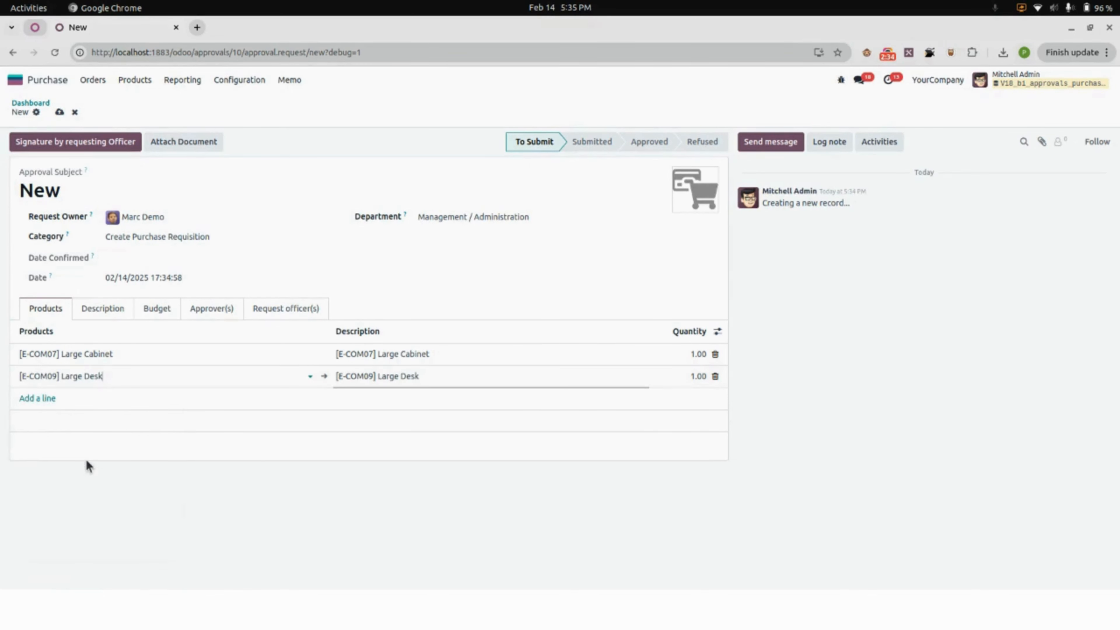
# Step: Add the $2,000.00 budget line of the Active account project to the request
pyautogui.click(110, 314)
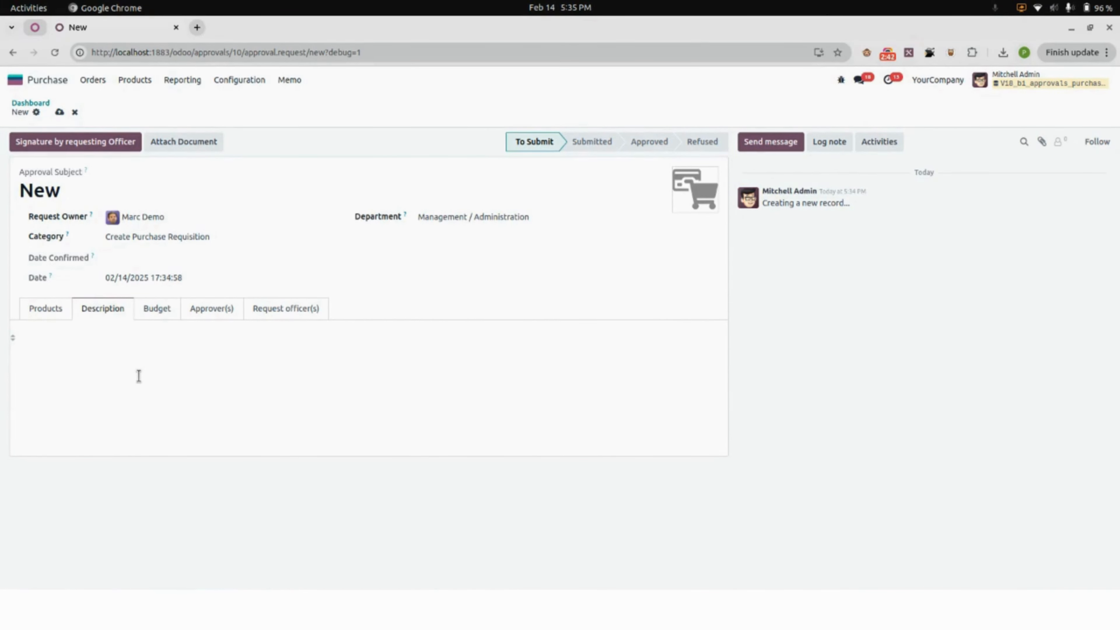
pyautogui.click(161, 312)
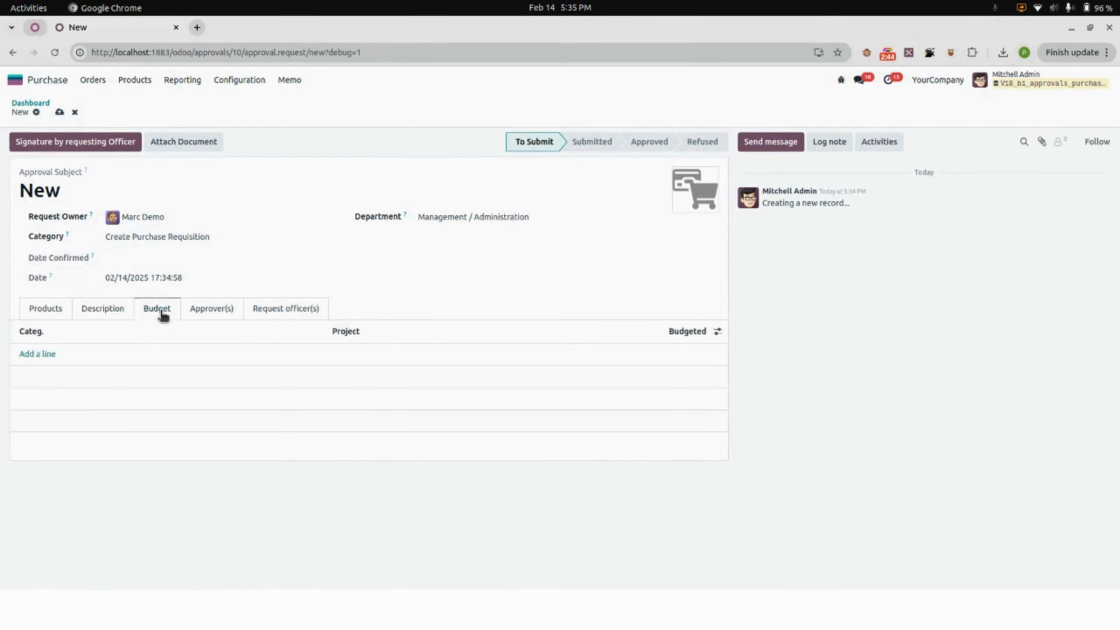
pyautogui.click(36, 355)
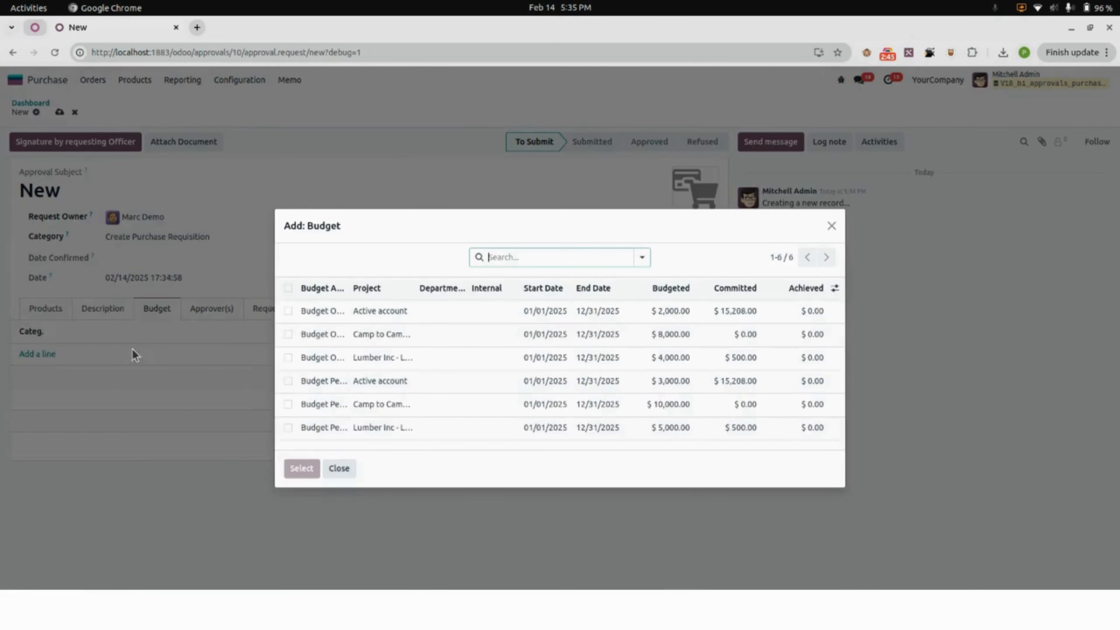
pyautogui.click(327, 311)
# Step: Add the $4,000.00 Lumber Inc budget line to the request and remove it again
pyautogui.click(40, 376)
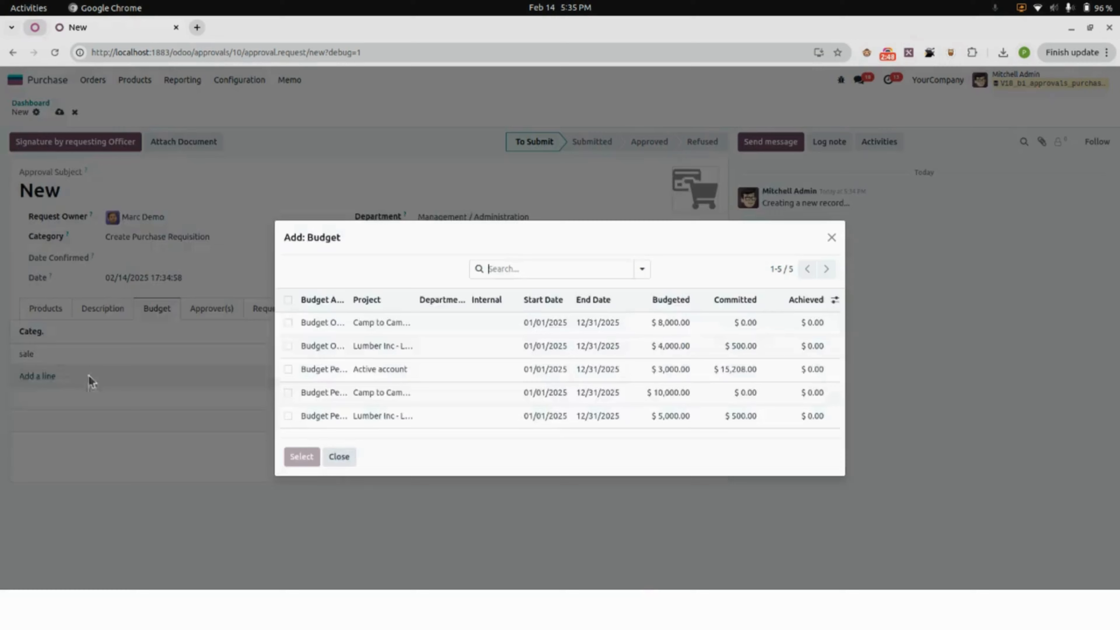
pyautogui.click(352, 349)
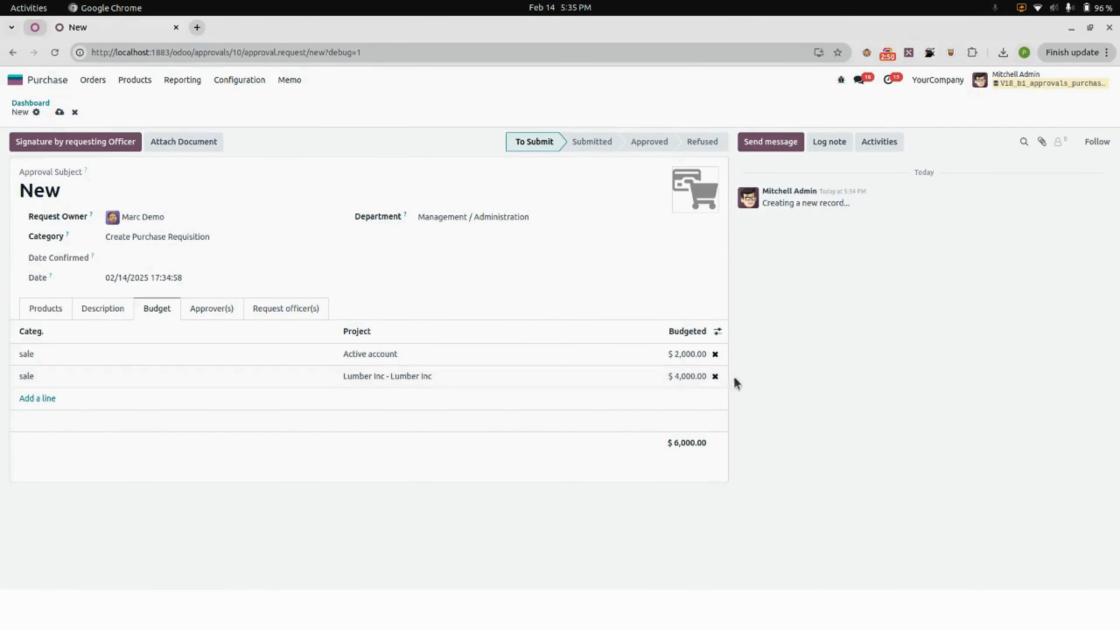
pyautogui.click(715, 377)
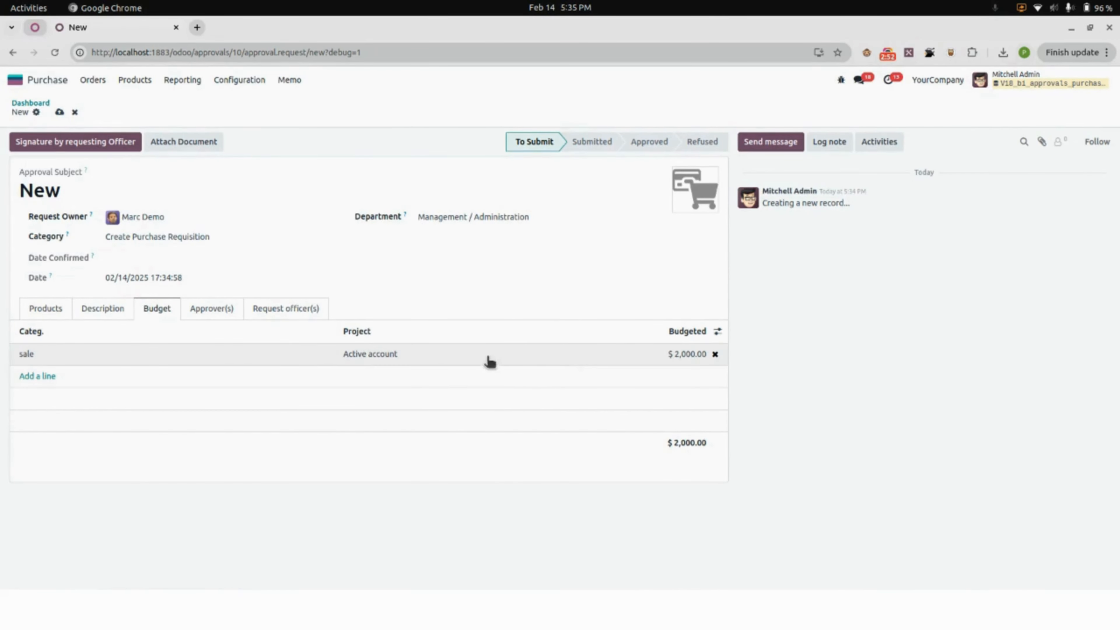
# Step: Add the admin user and the other suggested user as approvers of the request, leaving both as not required
pyautogui.click(212, 310)
pyautogui.click(36, 354)
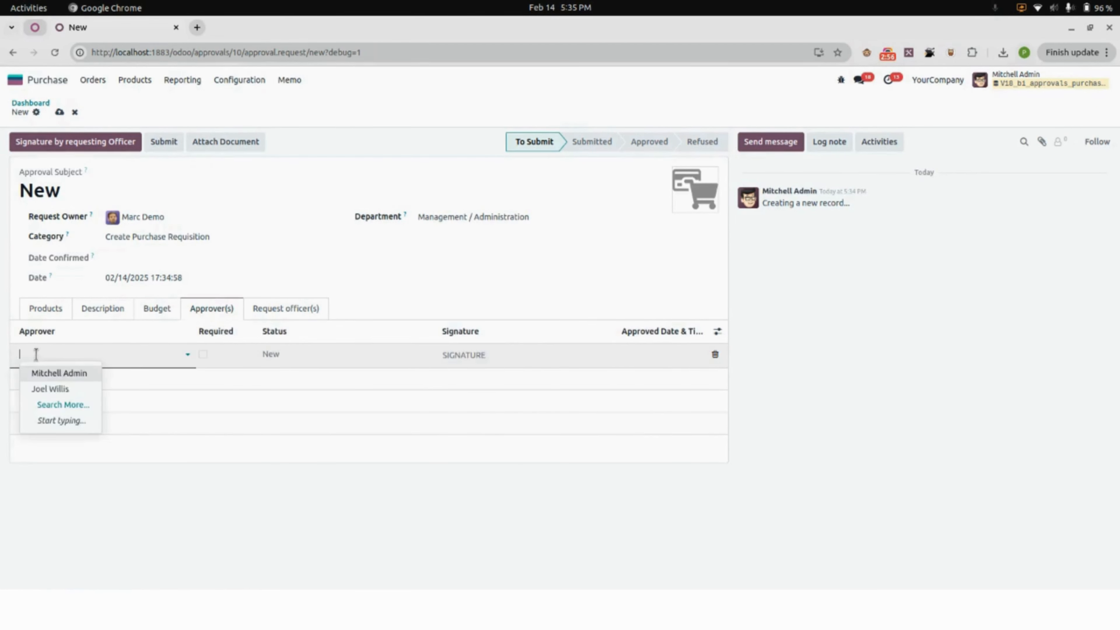
pyautogui.click(59, 378)
pyautogui.click(60, 378)
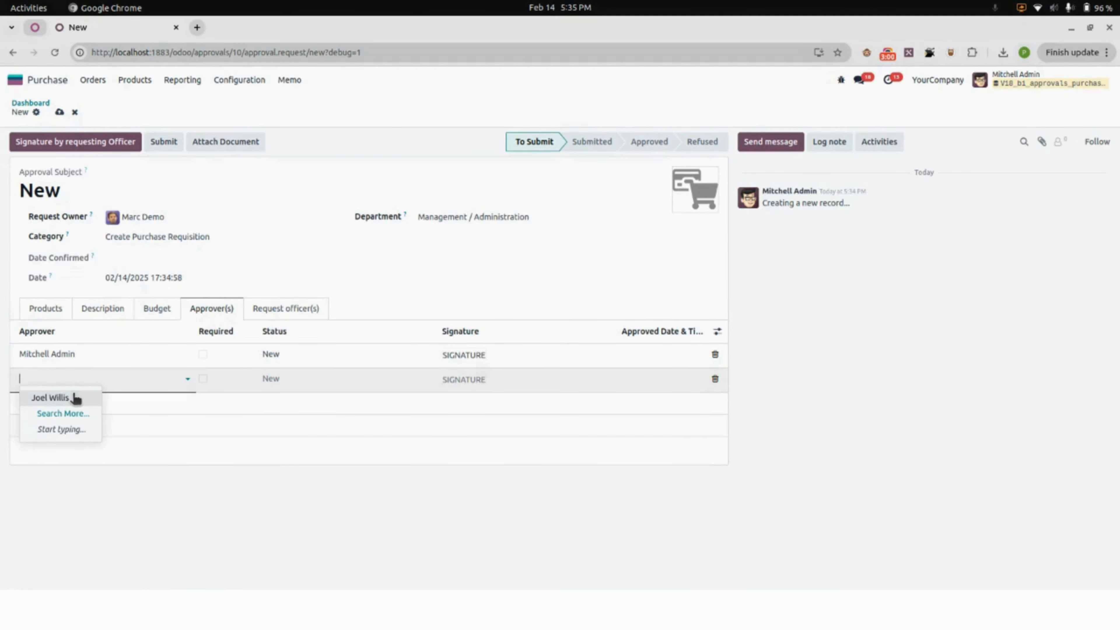
pyautogui.click(76, 398)
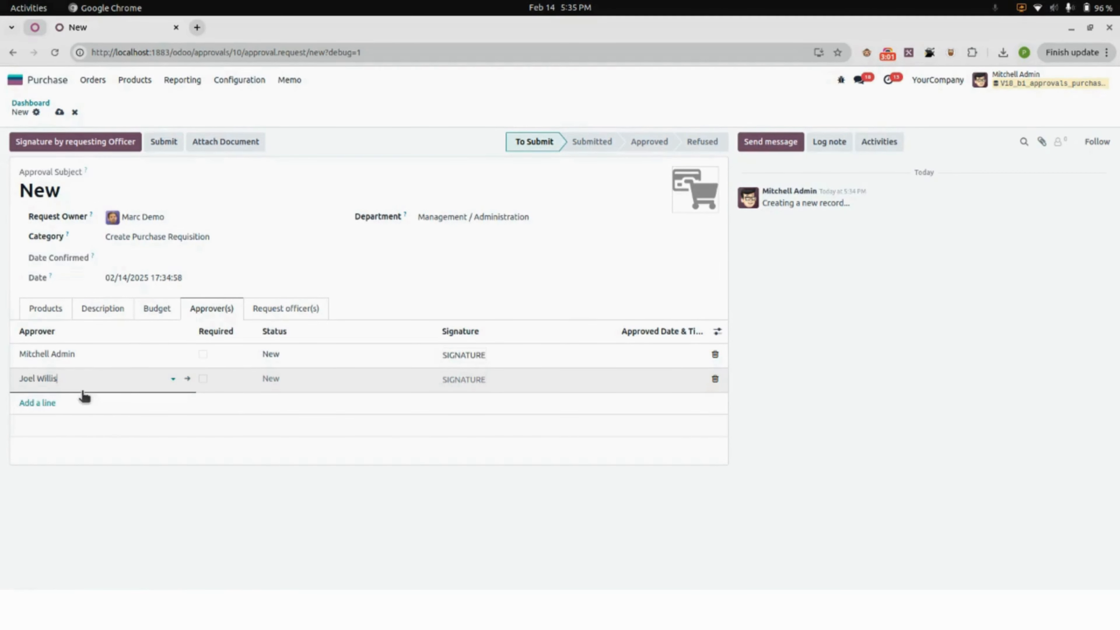
pyautogui.click(203, 354)
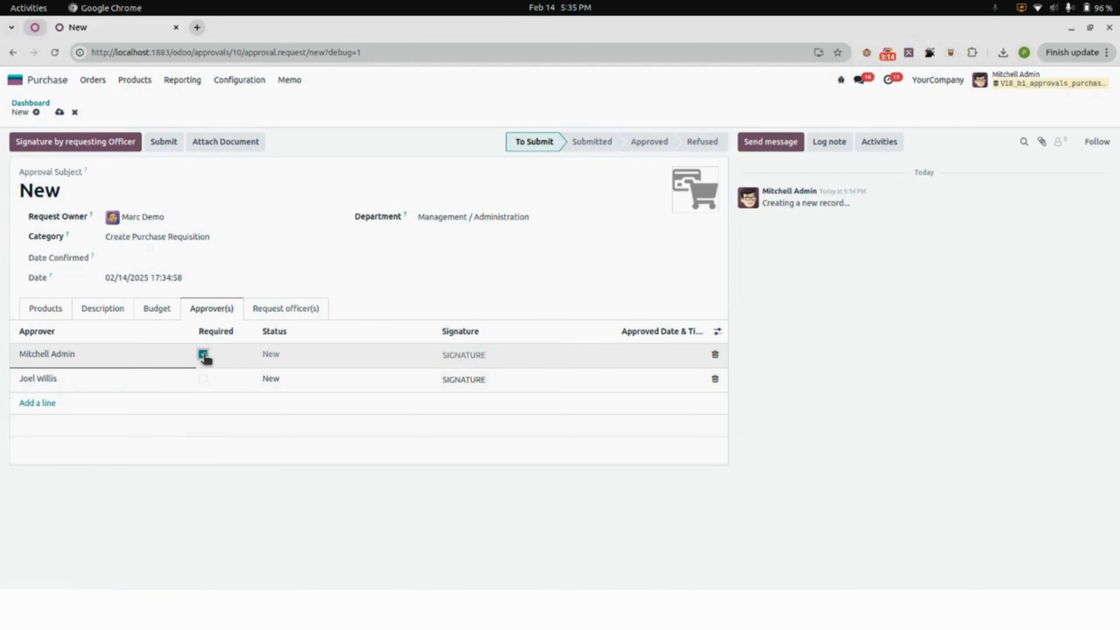
pyautogui.click(202, 355)
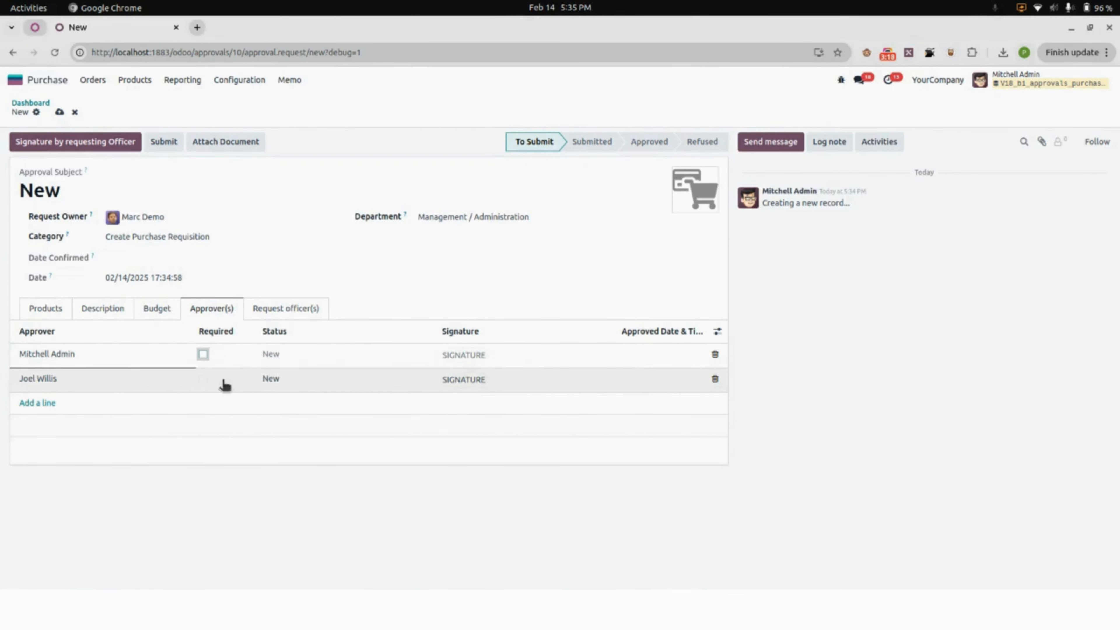
# Step: Save the purchase requisition request and sign it as the requesting officer
pyautogui.click(287, 310)
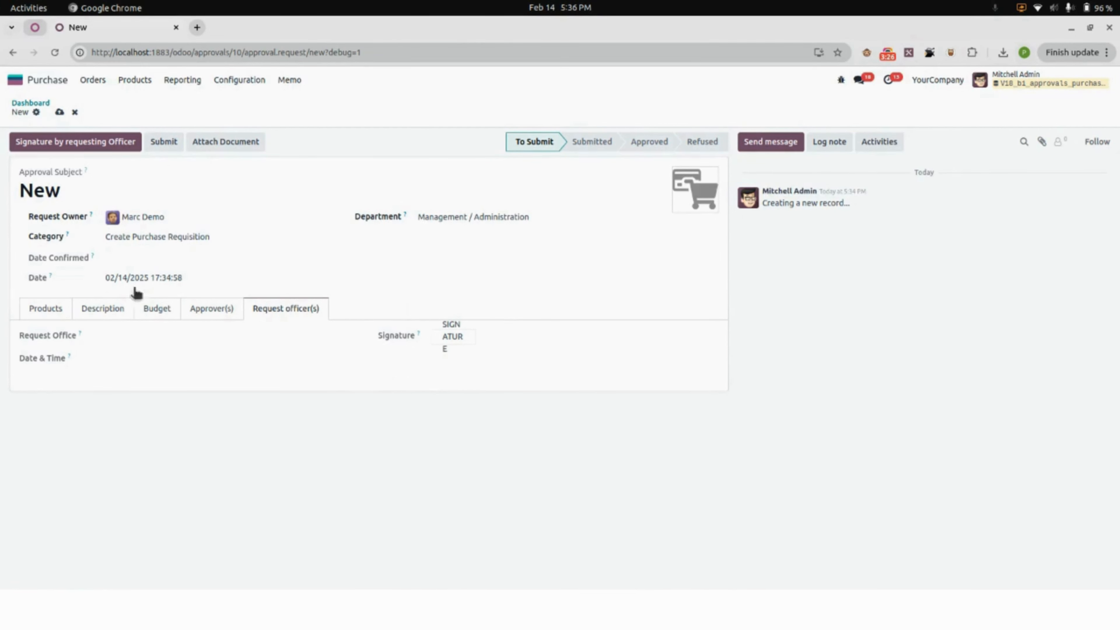
pyautogui.click(60, 113)
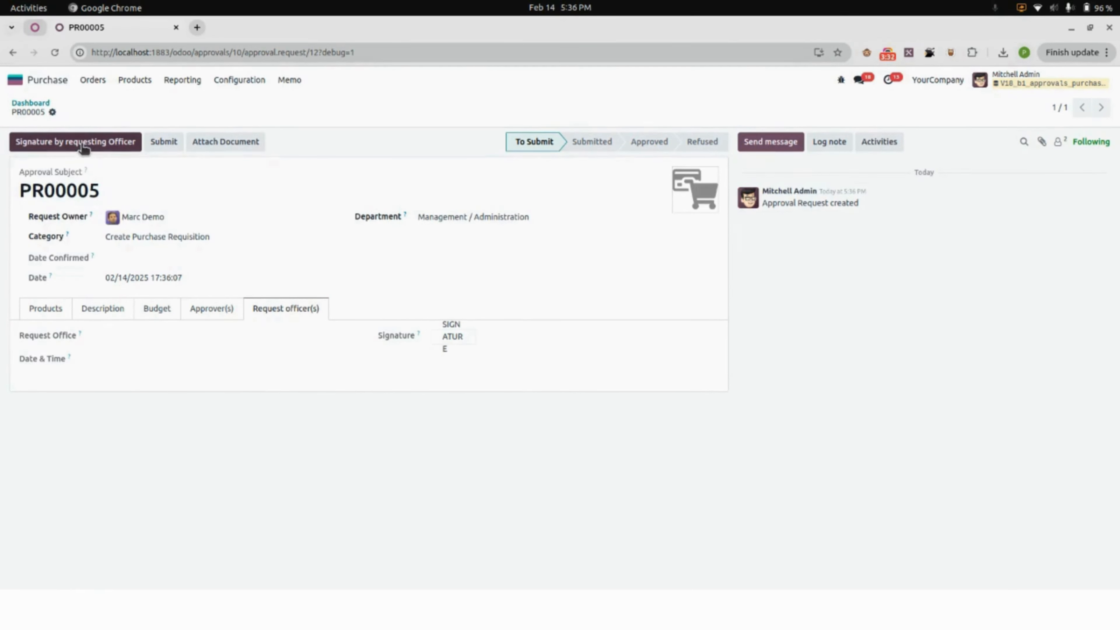
pyautogui.click(106, 145)
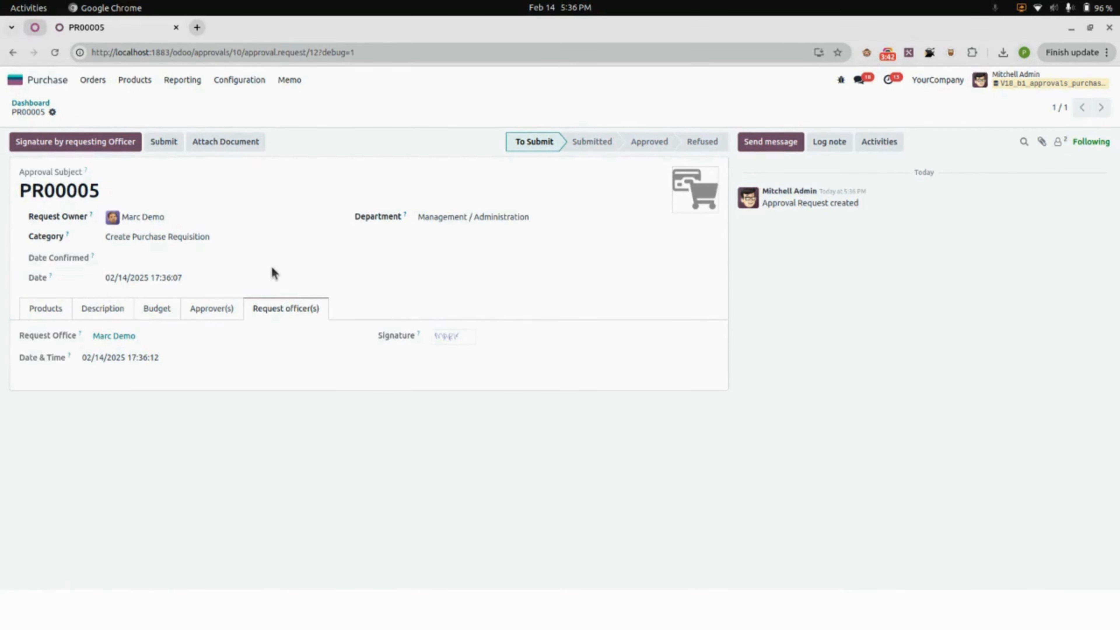
# Step: Submit the signed request for approval and approve it
pyautogui.click(164, 145)
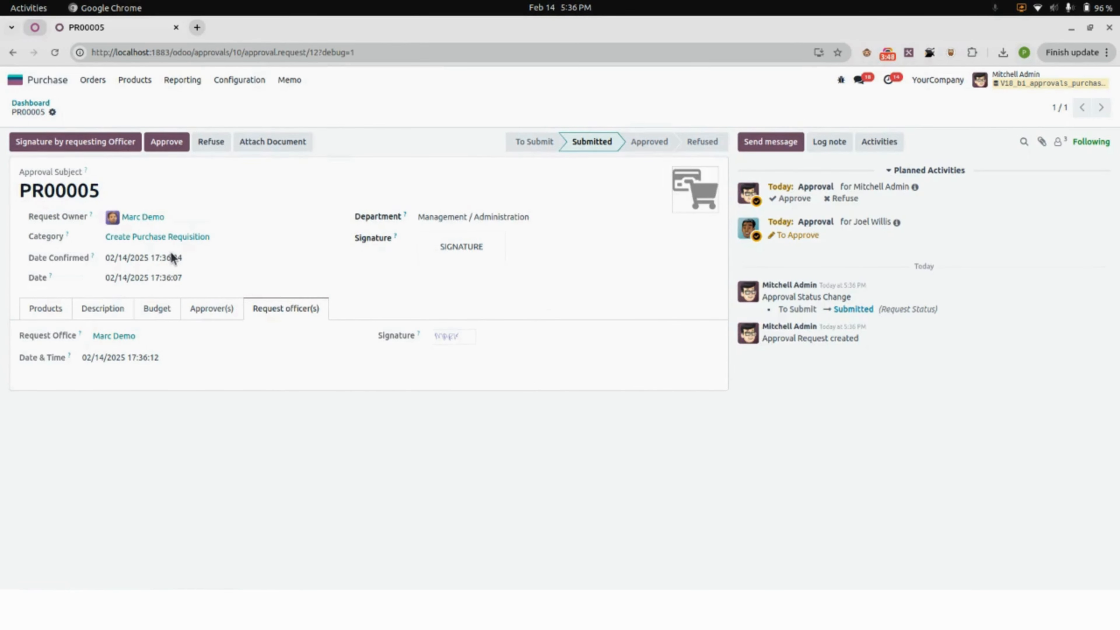
pyautogui.click(169, 143)
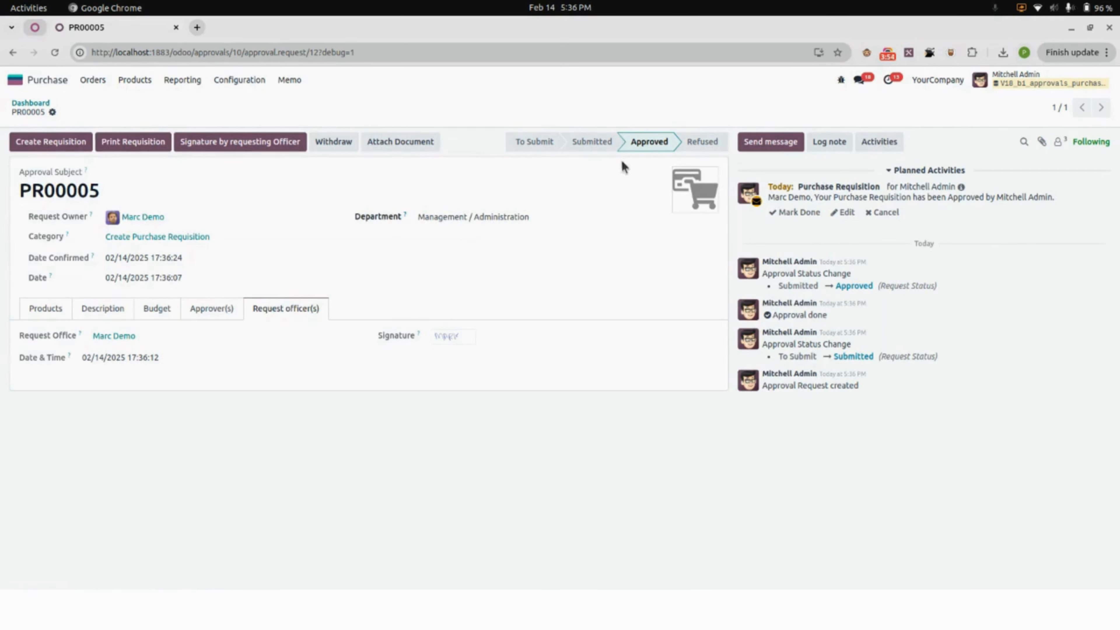
# Step: Create a purchase requisition from the approved request and confirm its Call for Tender agreement
pyautogui.click(60, 148)
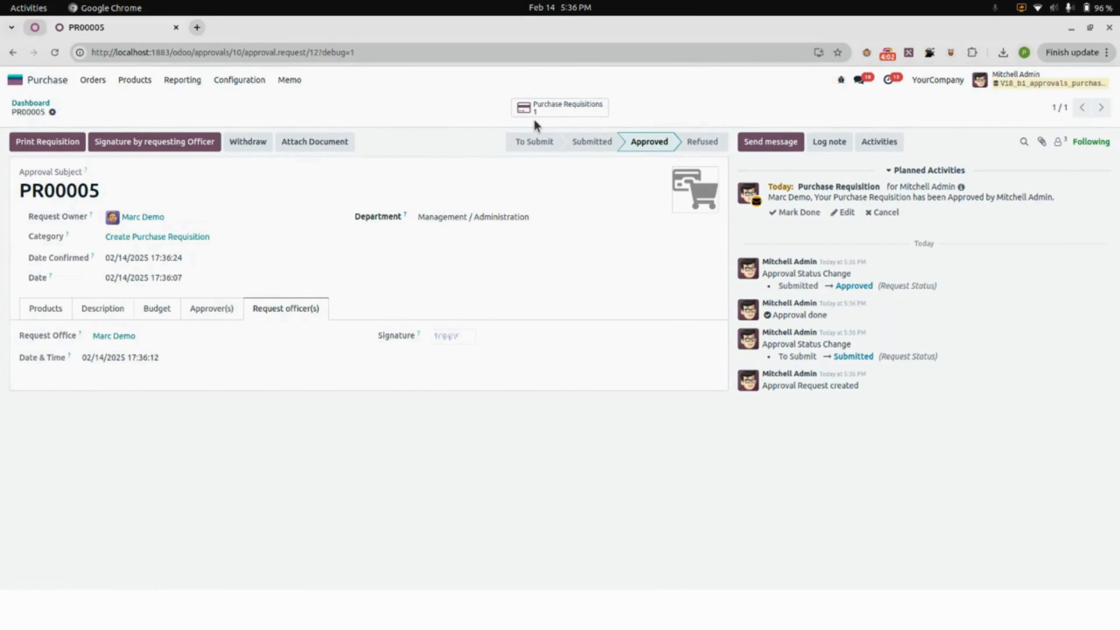
pyautogui.click(575, 112)
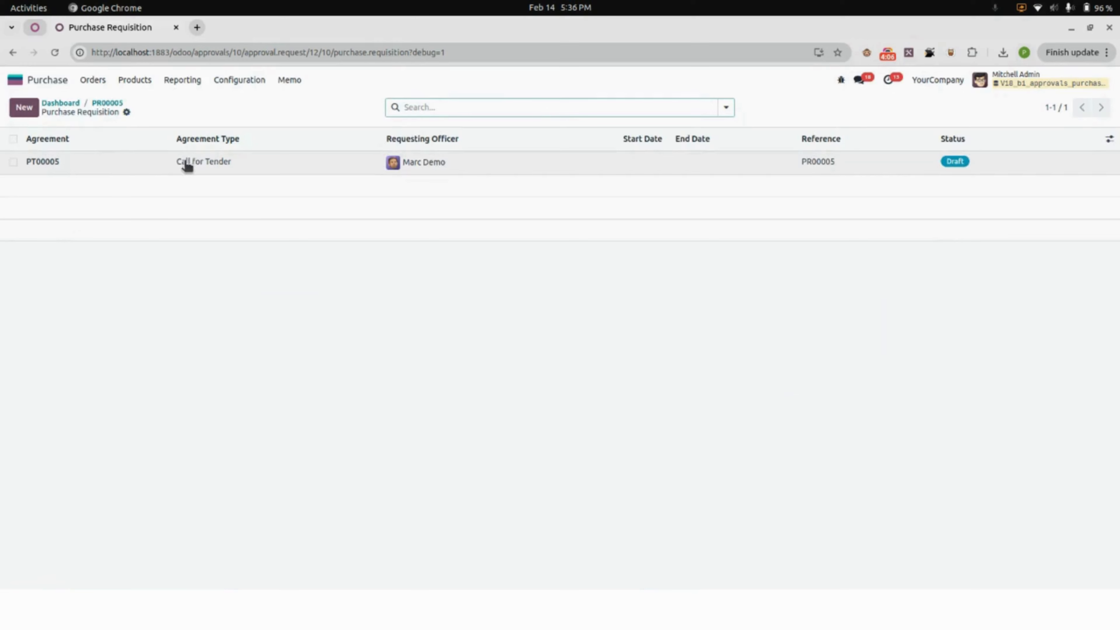
pyautogui.click(220, 165)
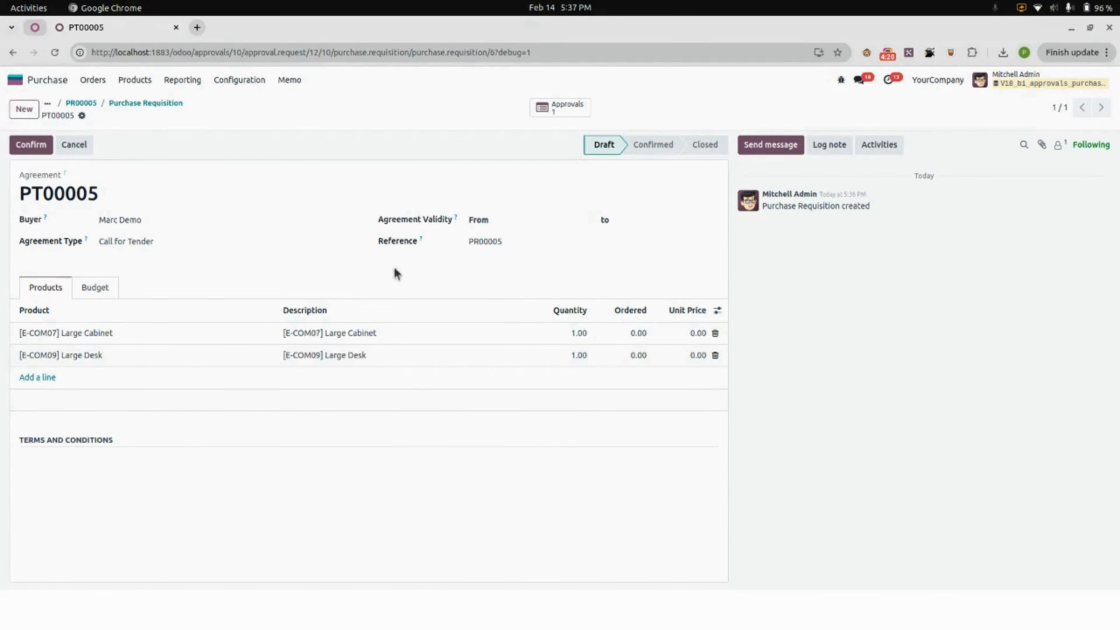
pyautogui.click(23, 152)
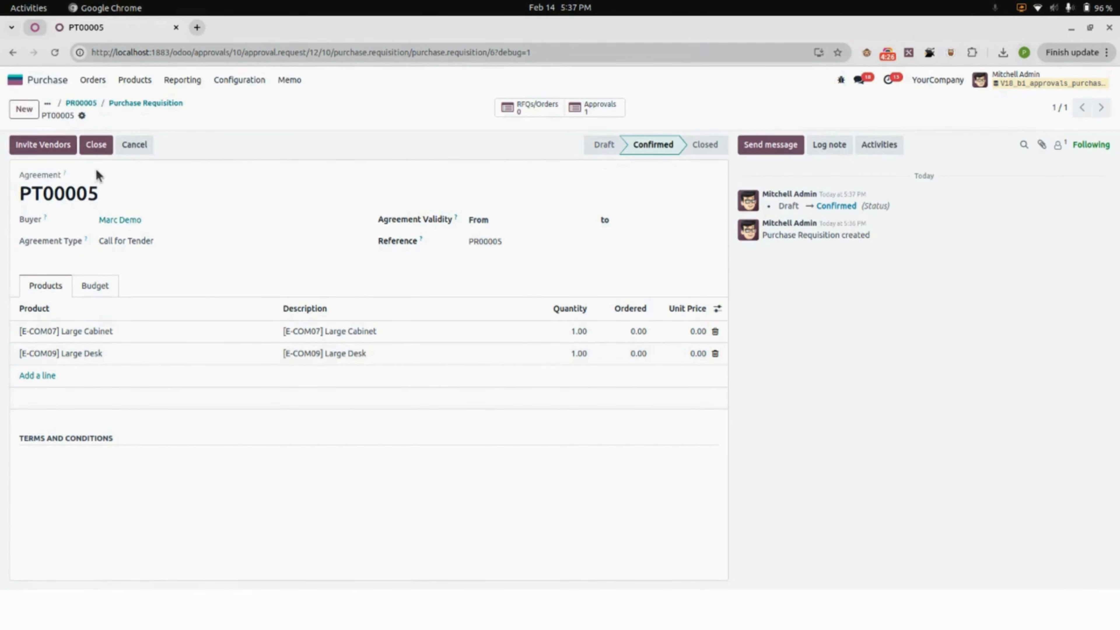
# Step: Invite vendors in the Consulting Services partner category by creating RFQs without emails
pyautogui.click(46, 146)
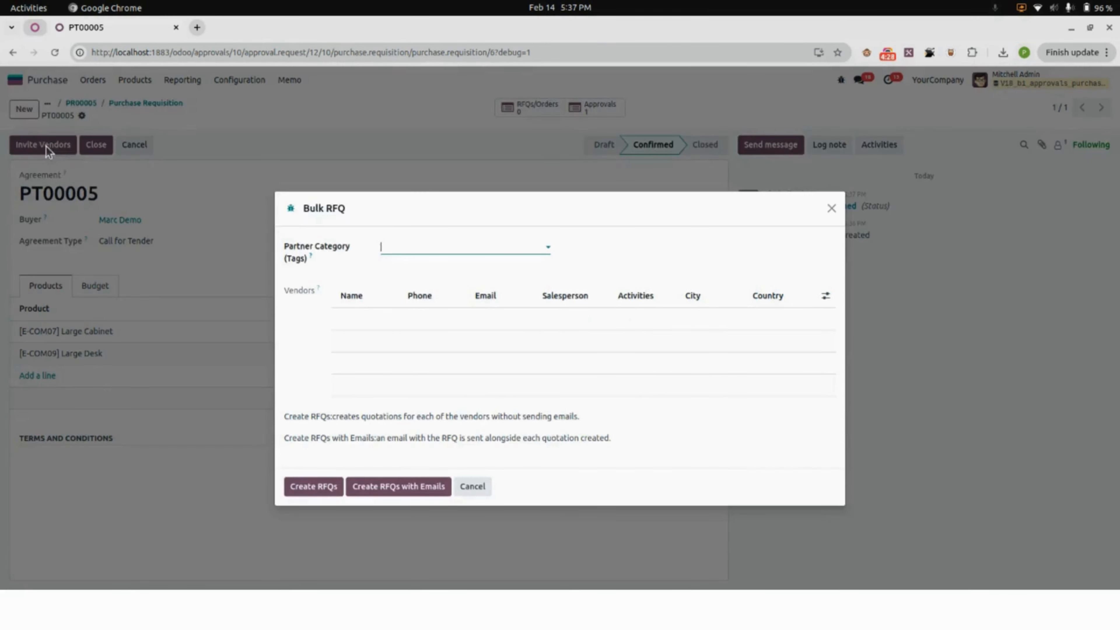
pyautogui.click(386, 246)
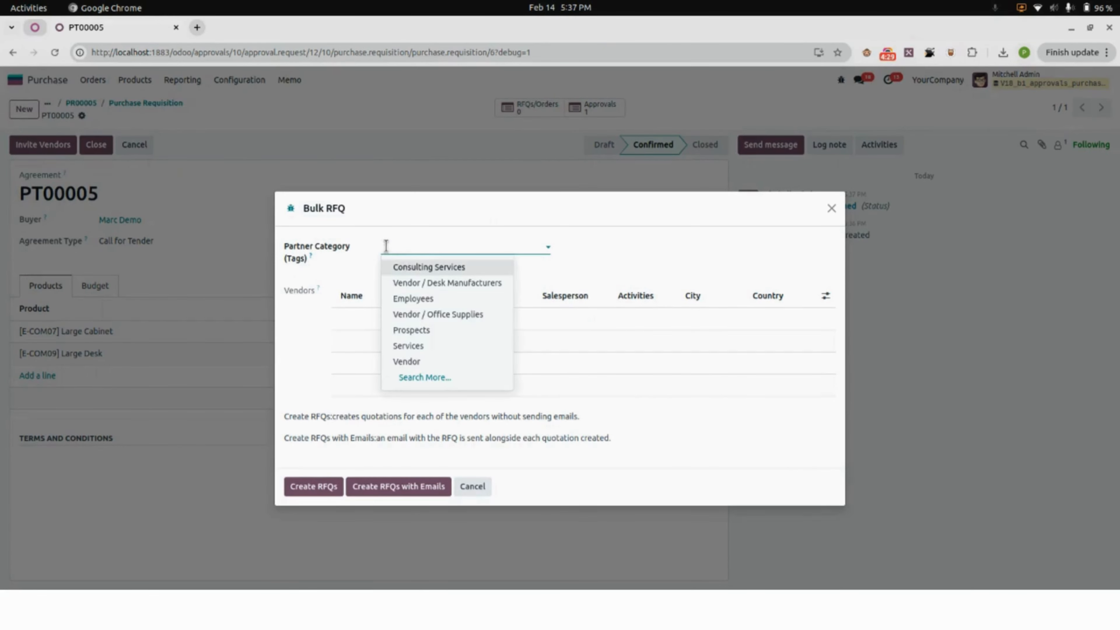
pyautogui.click(411, 267)
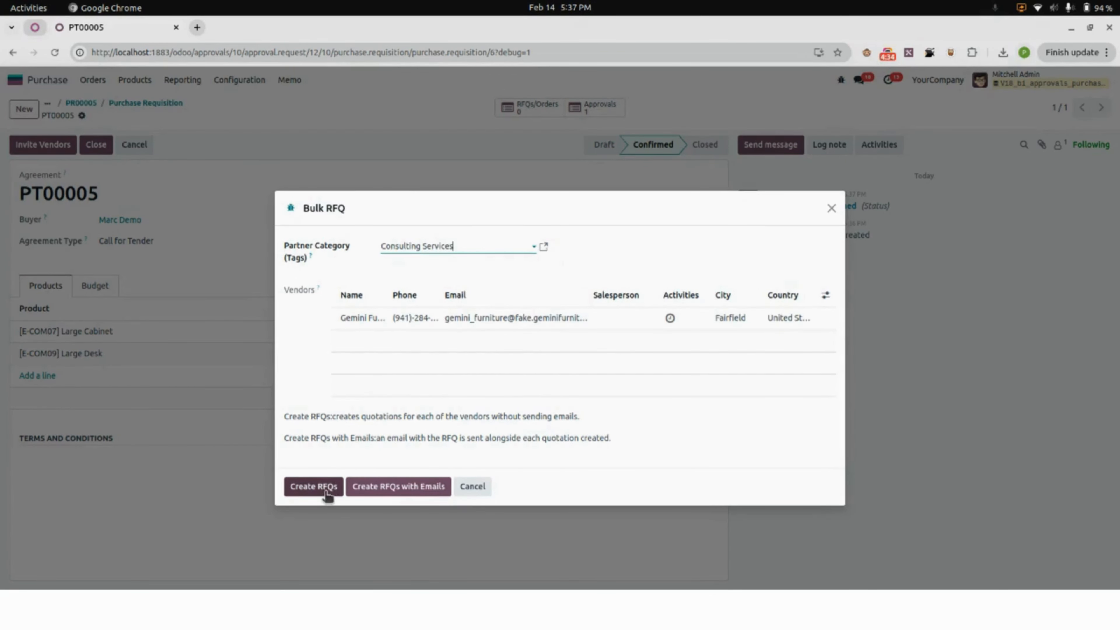
pyautogui.click(314, 488)
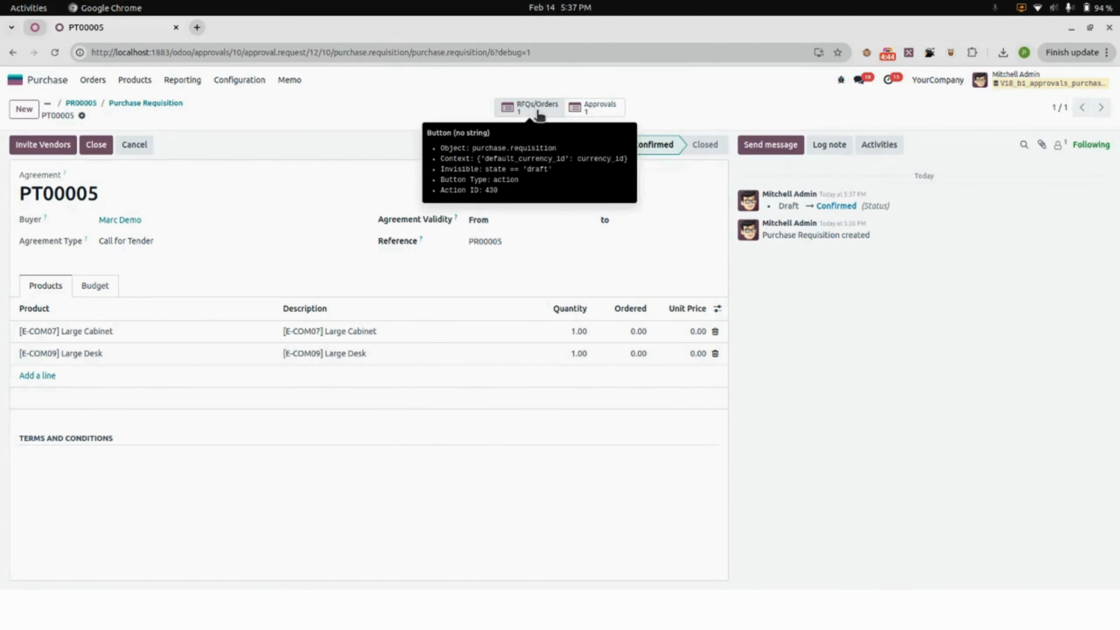
# Step: In the Gemini Furniture RFQ, set unit prices of 400 for Large Cabinet and 200 for Large Desk, and save
pyautogui.click(538, 113)
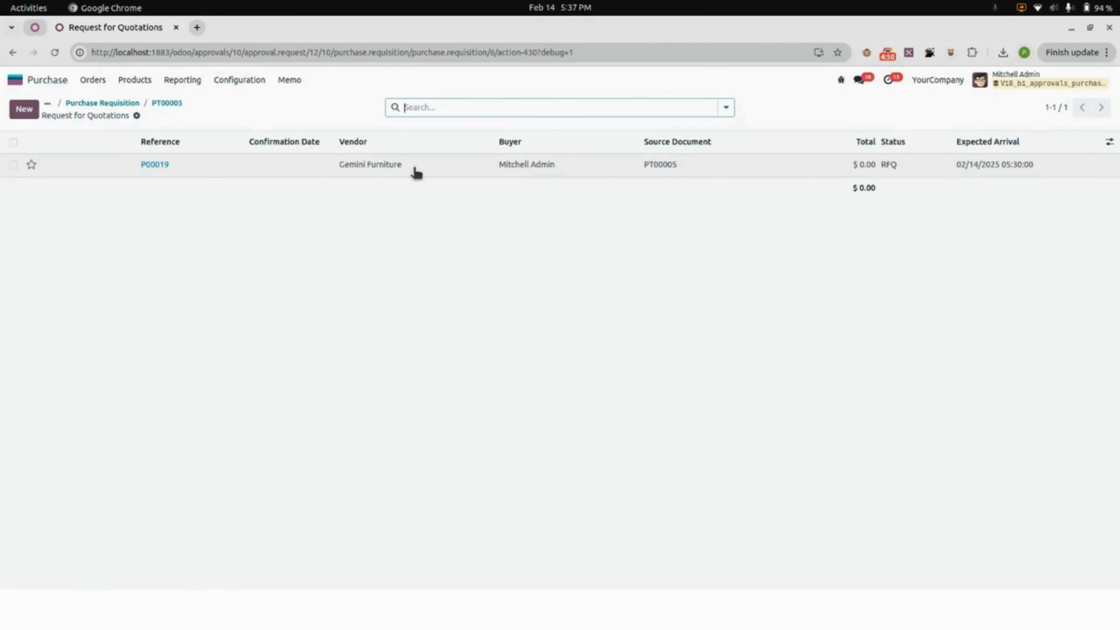
pyautogui.click(401, 171)
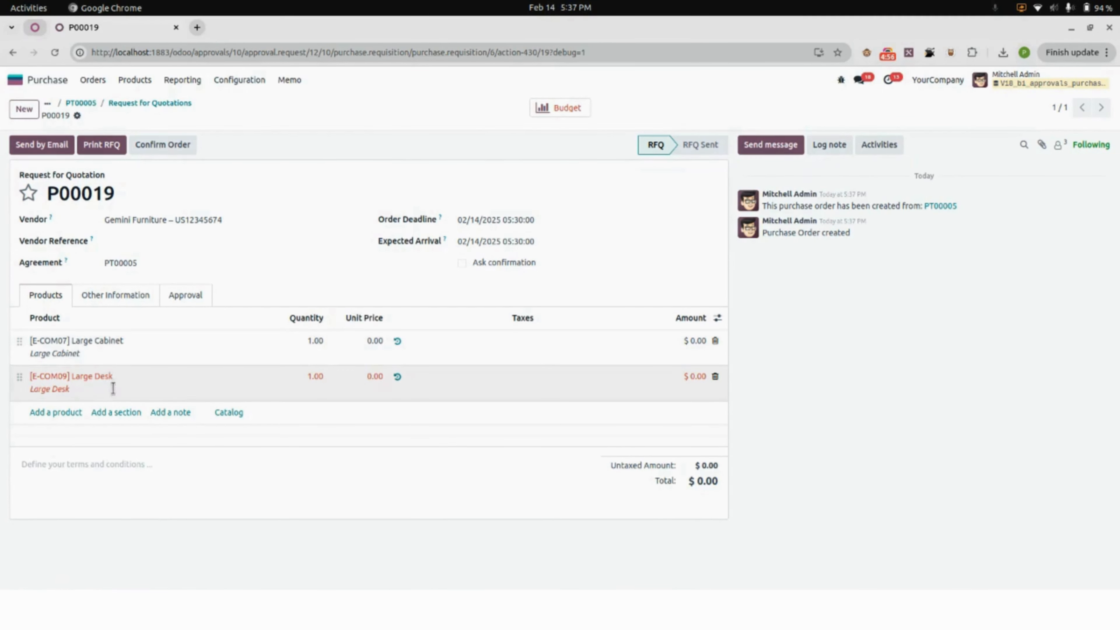
pyautogui.click(371, 343)
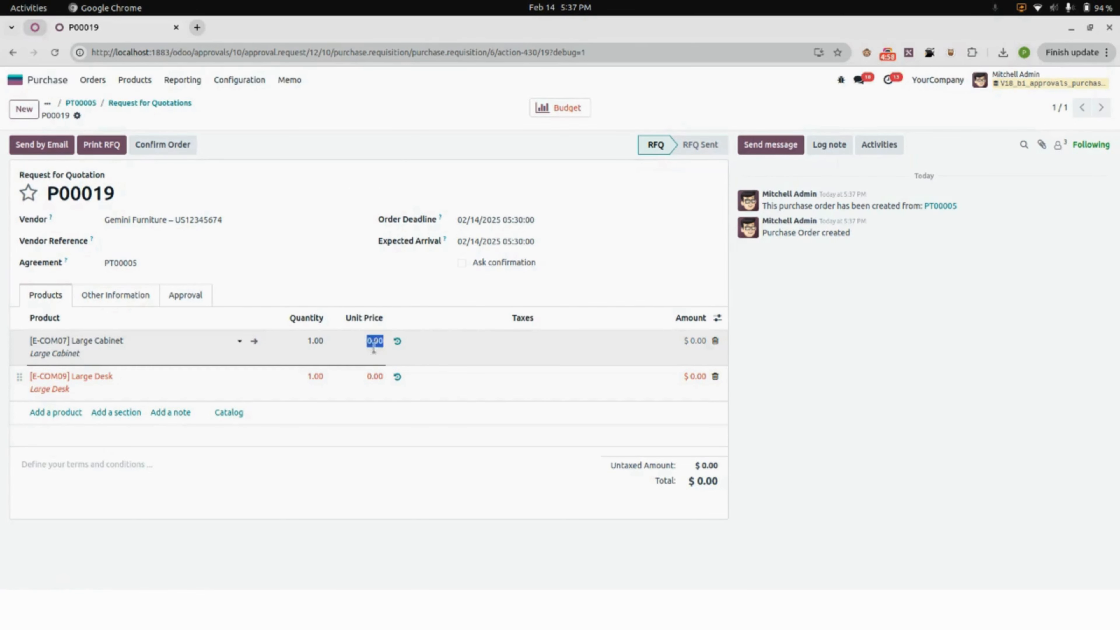
pyautogui.write('400')
pyautogui.click(375, 382)
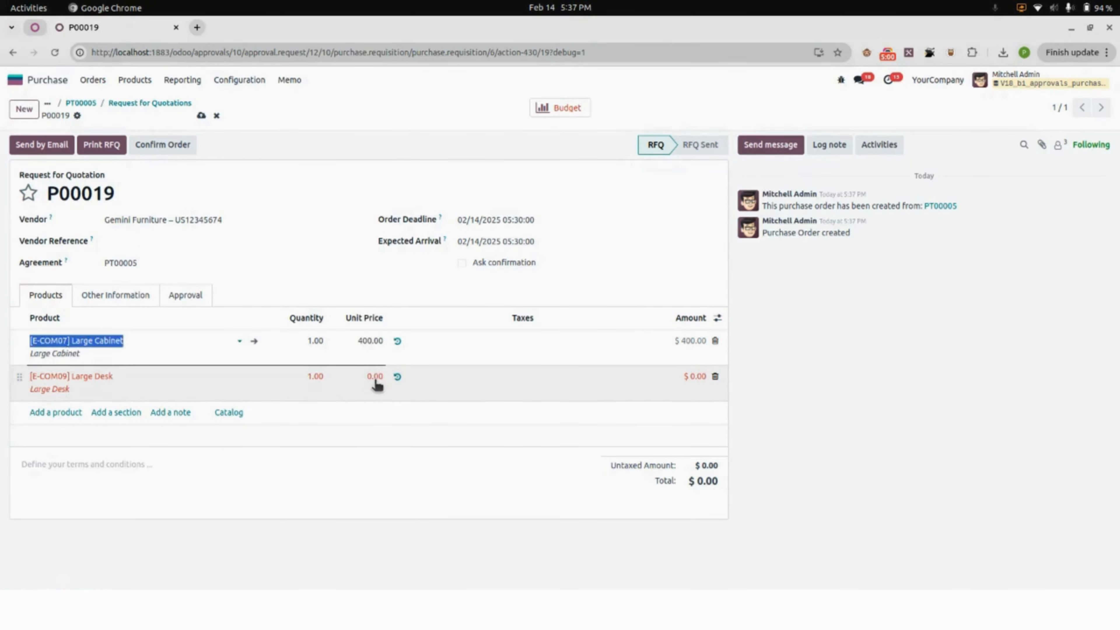
pyautogui.click(369, 382)
pyautogui.write('200')
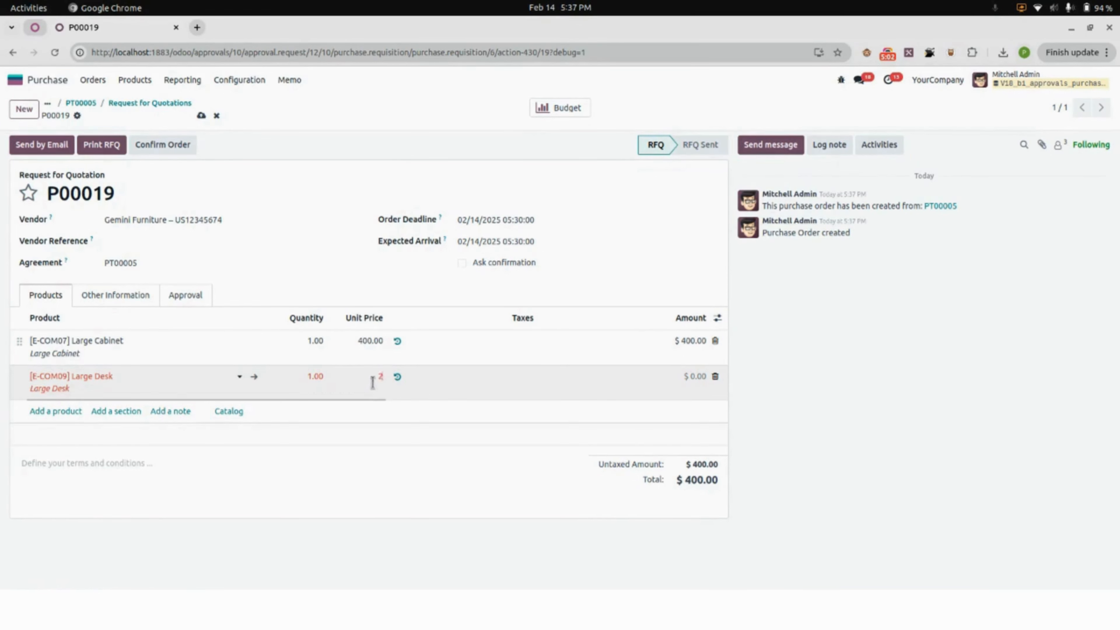
pyautogui.click(370, 493)
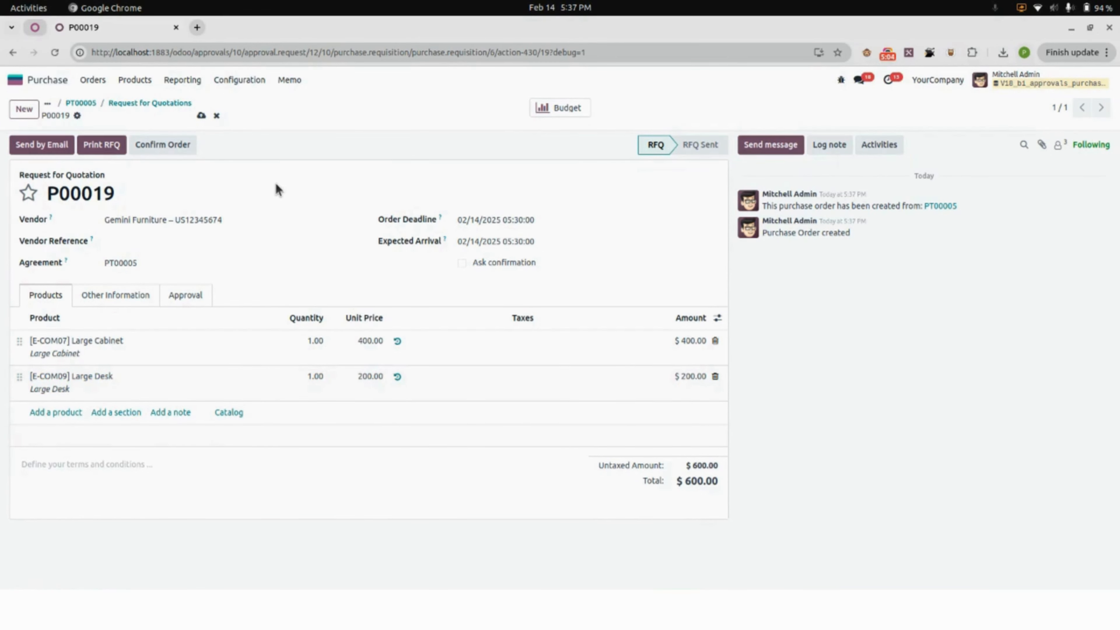
pyautogui.click(201, 115)
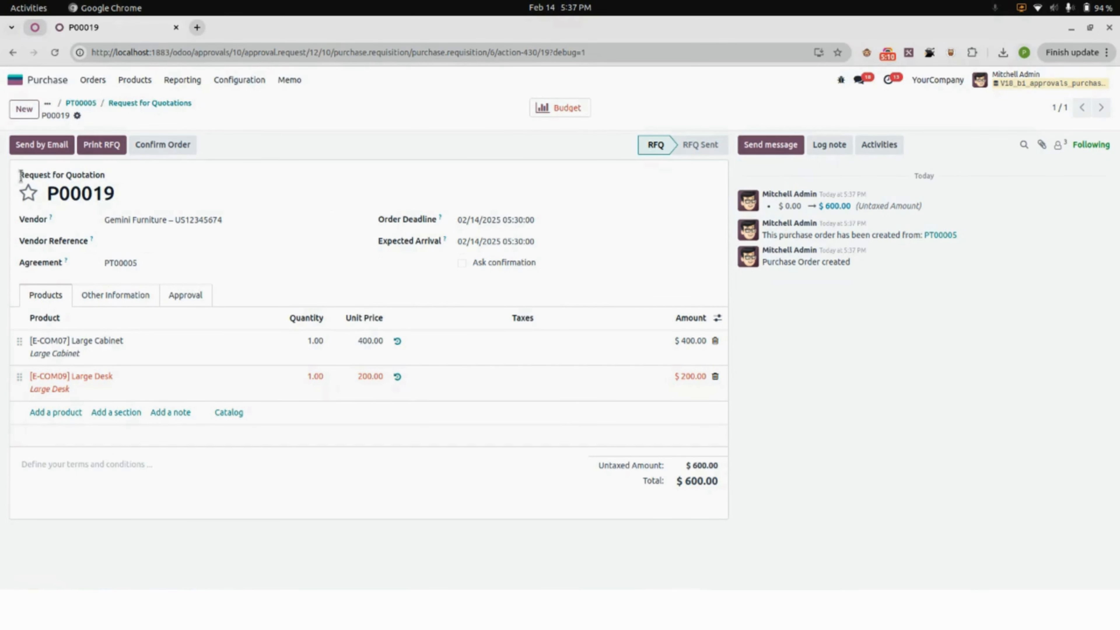
# Step: Email the RFQ to the vendor with its PDF attached and send it to approval
pyautogui.click(47, 145)
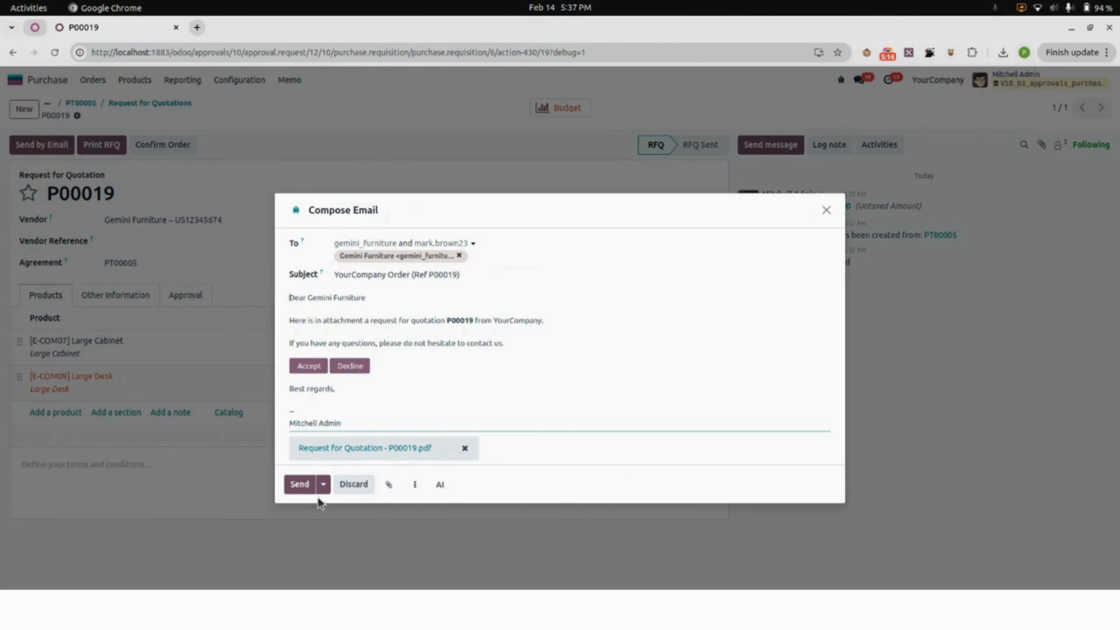
pyautogui.click(300, 482)
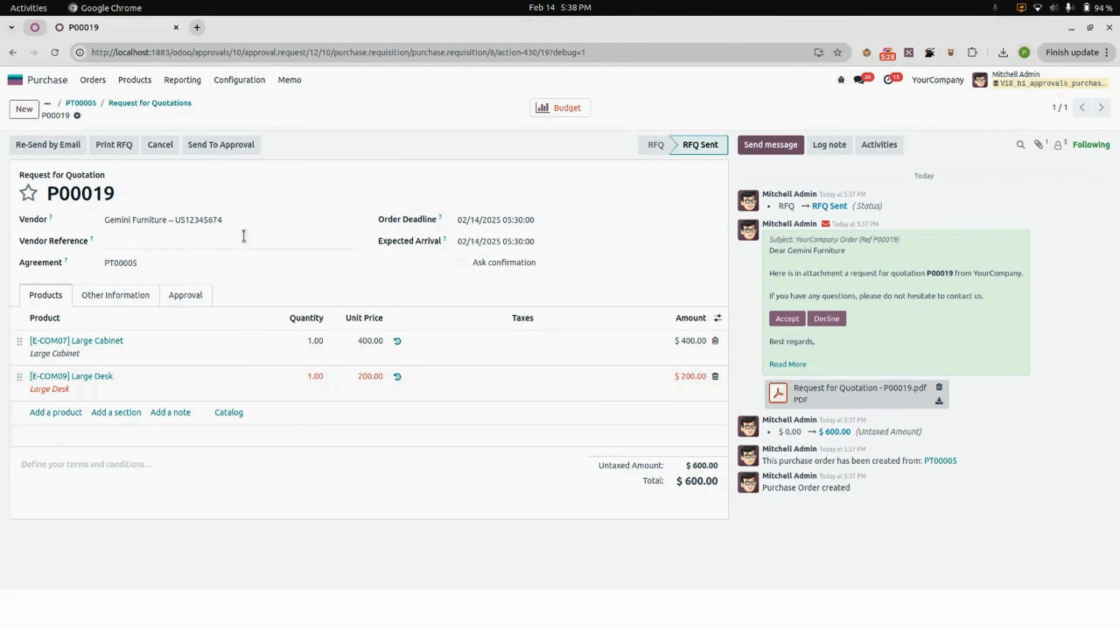
pyautogui.click(228, 149)
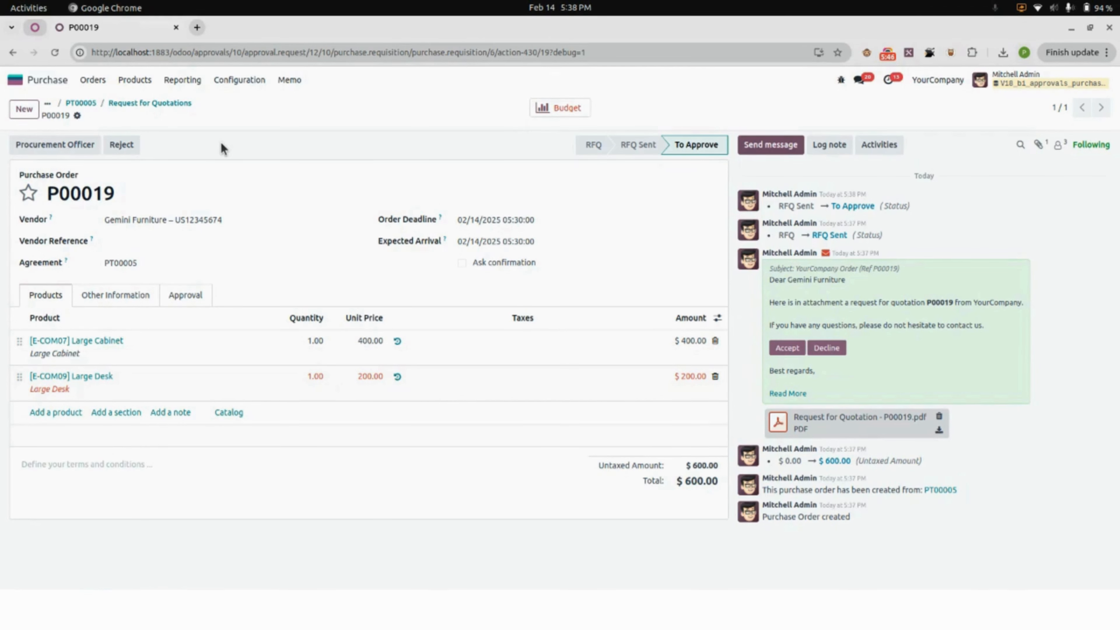
# Step: Approve the order through Procurement Officer, Procurement Audit, Head Procurement and Accounts Department, and confirm it as a purchase order
pyautogui.click(70, 147)
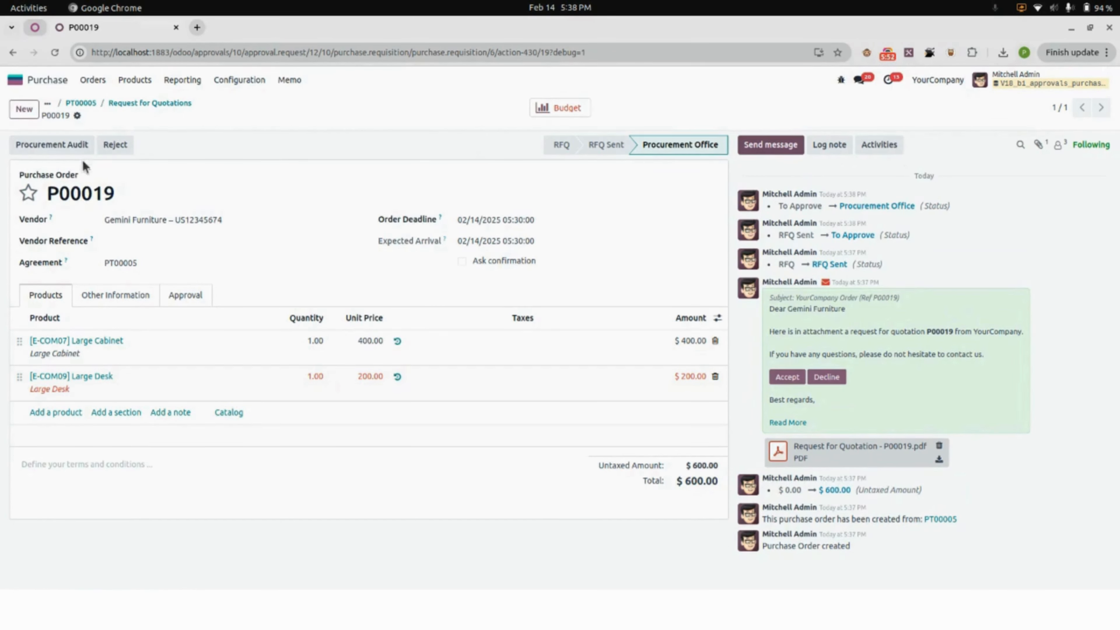
pyautogui.click(36, 147)
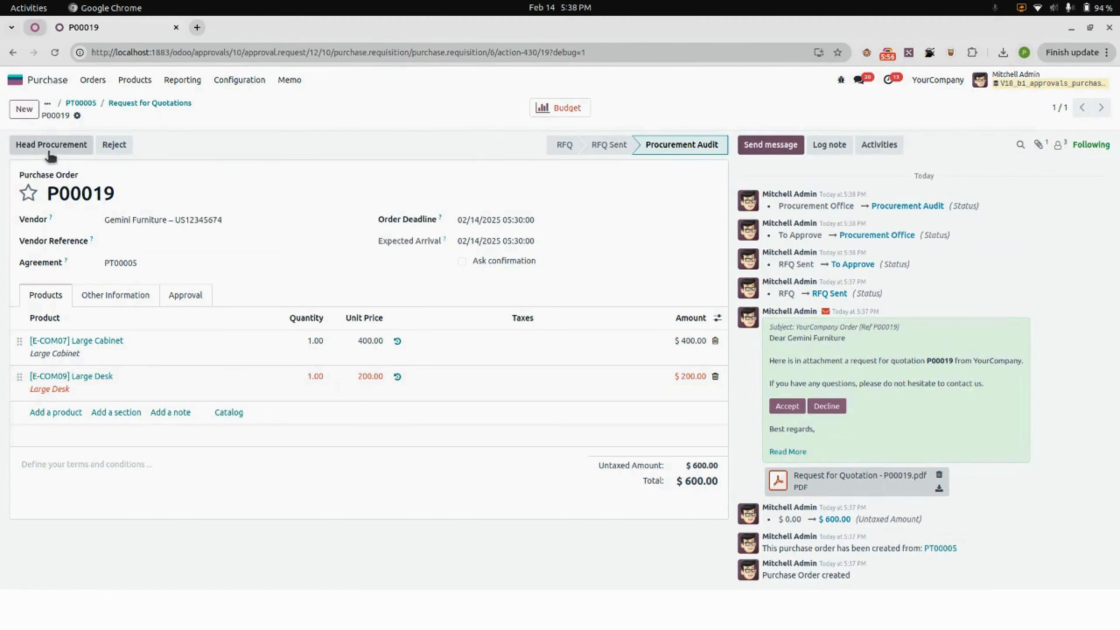
pyautogui.click(59, 151)
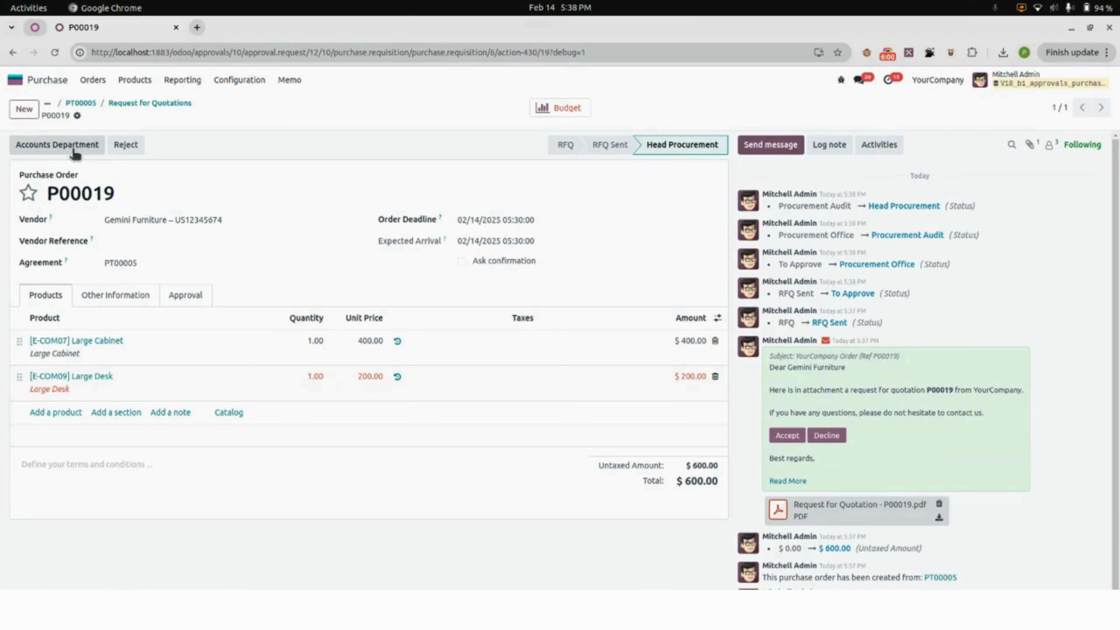
pyautogui.click(74, 150)
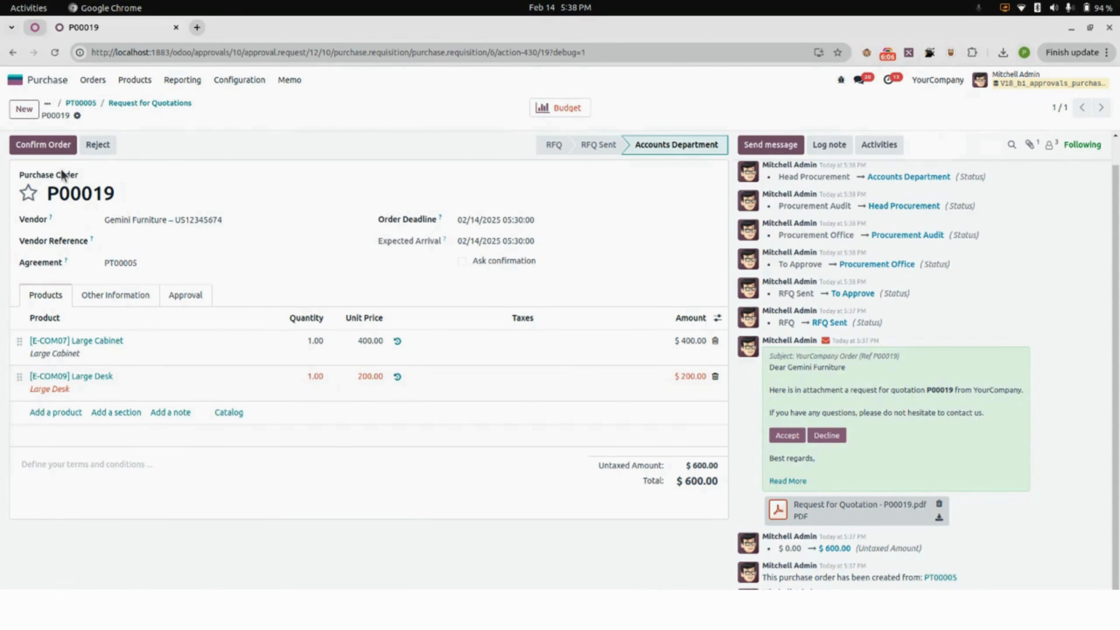
pyautogui.click(53, 150)
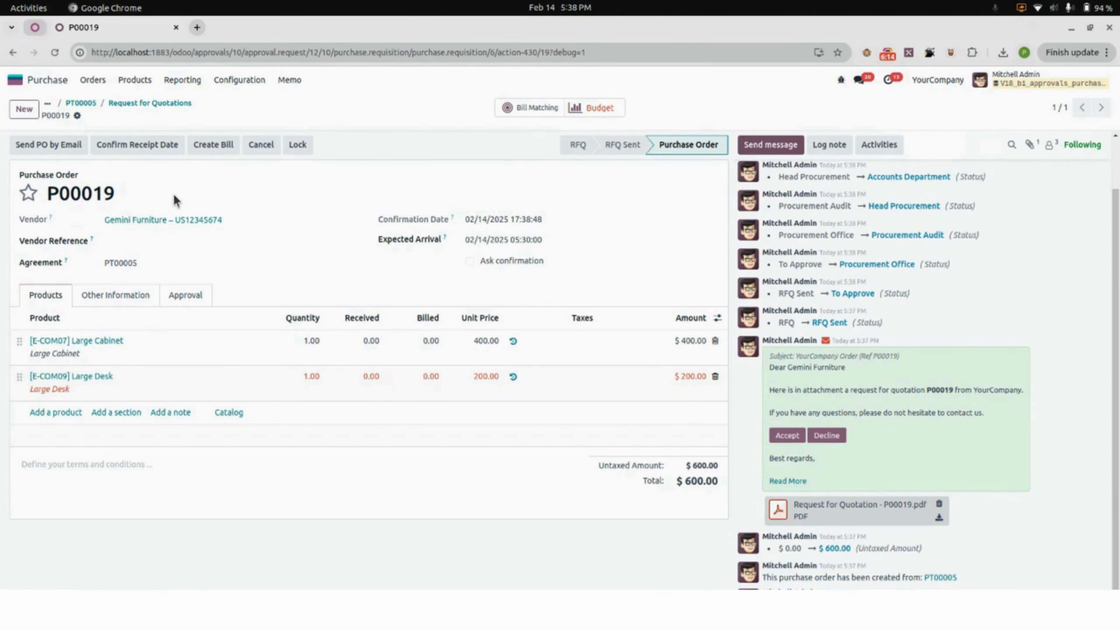
# Step: Return from the confirmed purchase order to its call for tender agreement and close the agreement
pyautogui.click(123, 105)
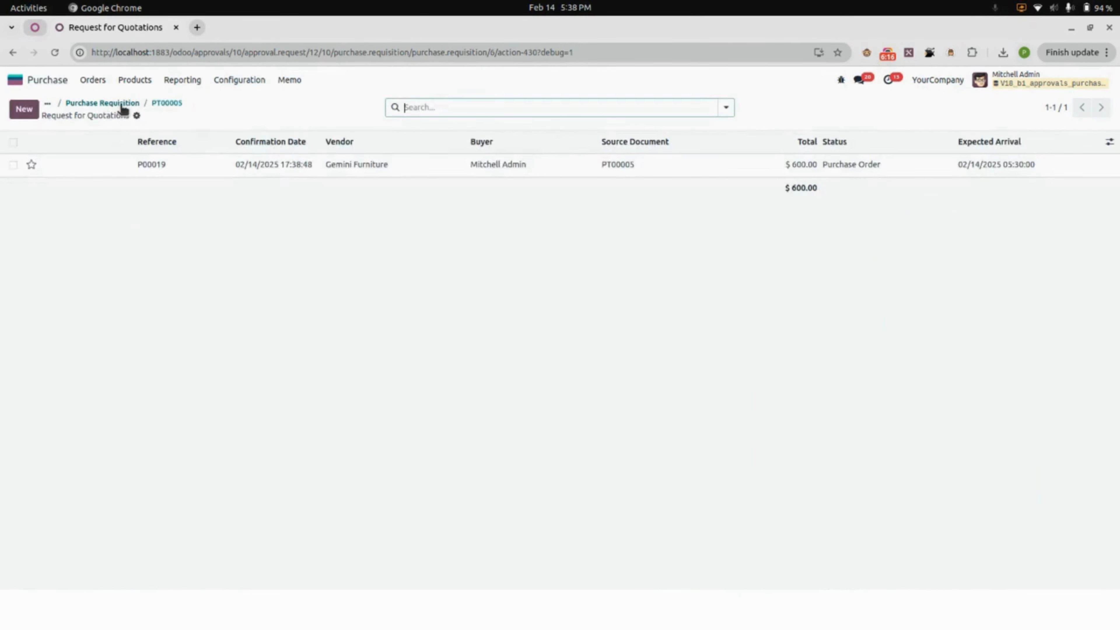
pyautogui.click(169, 104)
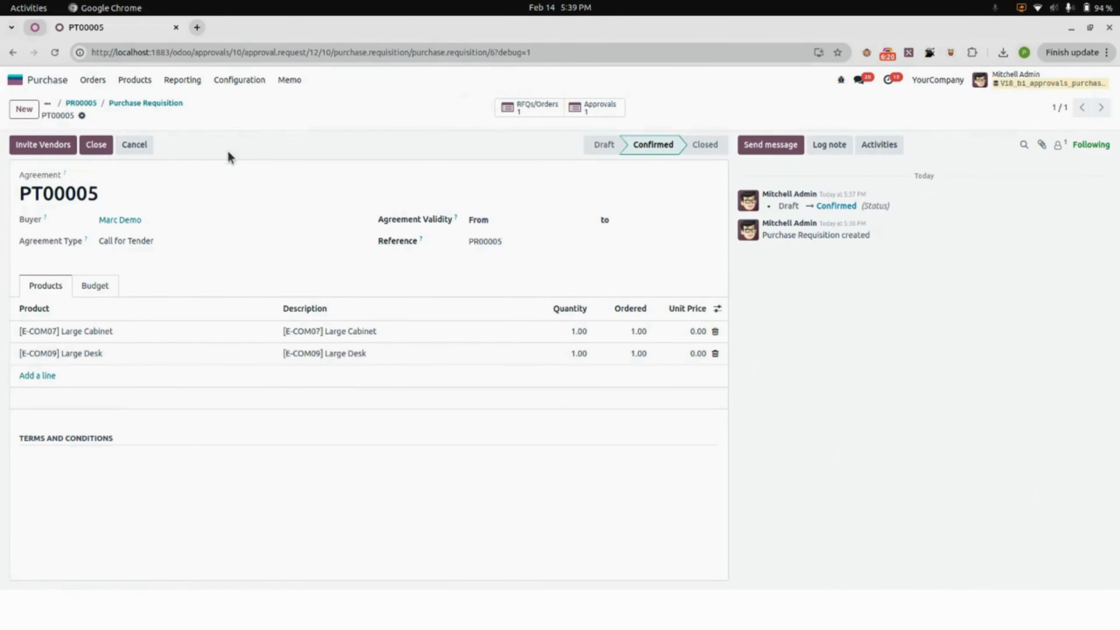
pyautogui.click(87, 148)
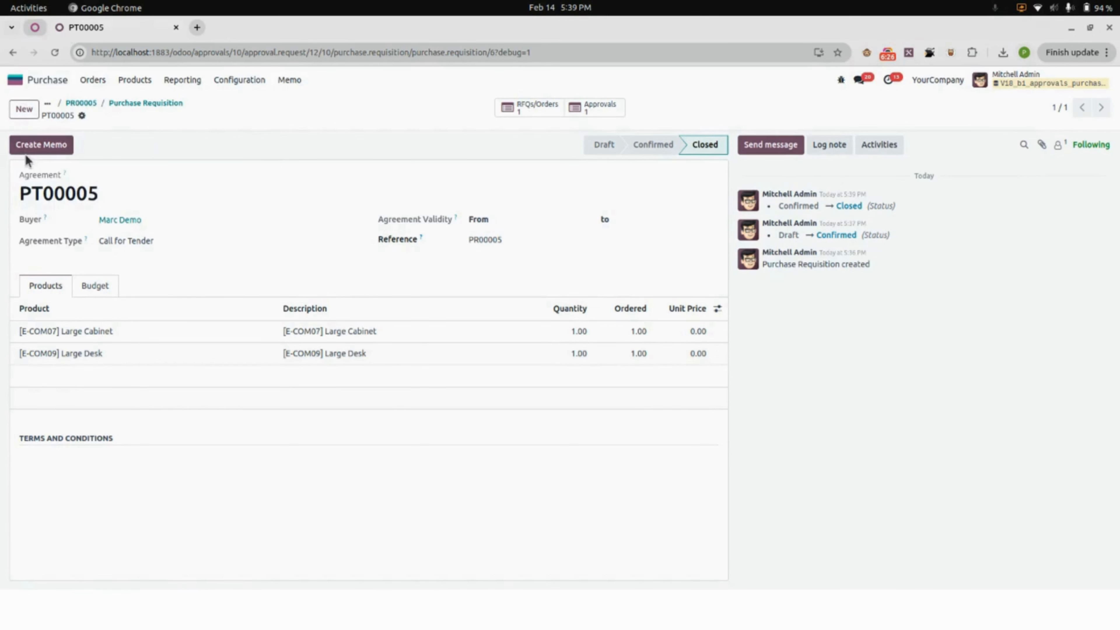
# Step: Create a memo owned by the tender's buyer, with department Management / Administration, addressed to Consultant from Chief Executive Officer
pyautogui.click(56, 146)
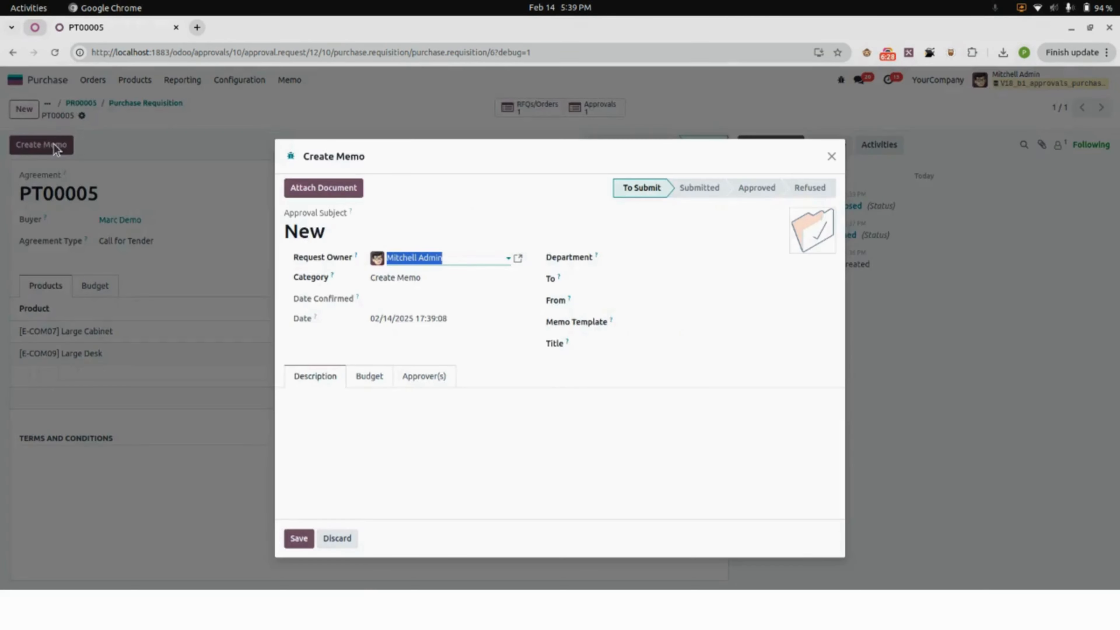
pyautogui.click(438, 260)
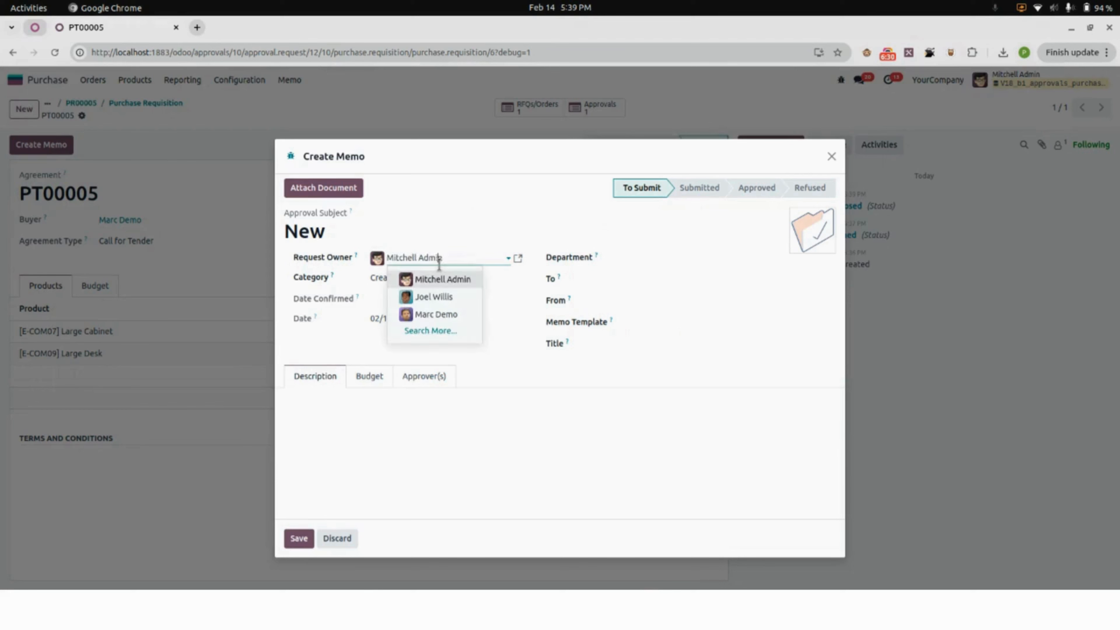
pyautogui.click(430, 314)
pyautogui.click(662, 264)
pyautogui.click(662, 280)
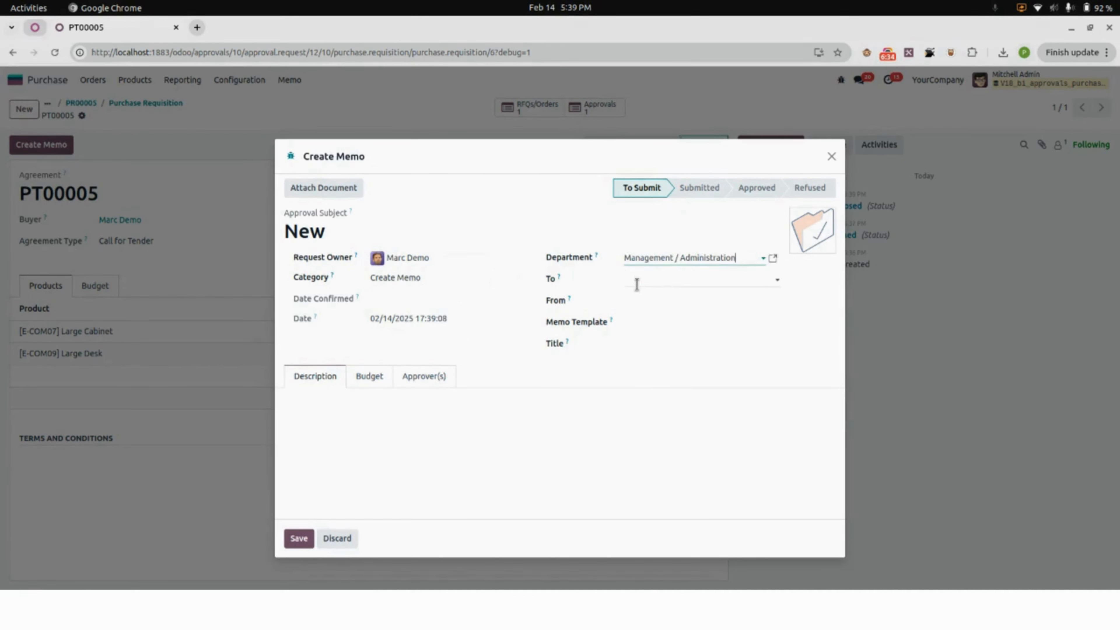
pyautogui.click(636, 281)
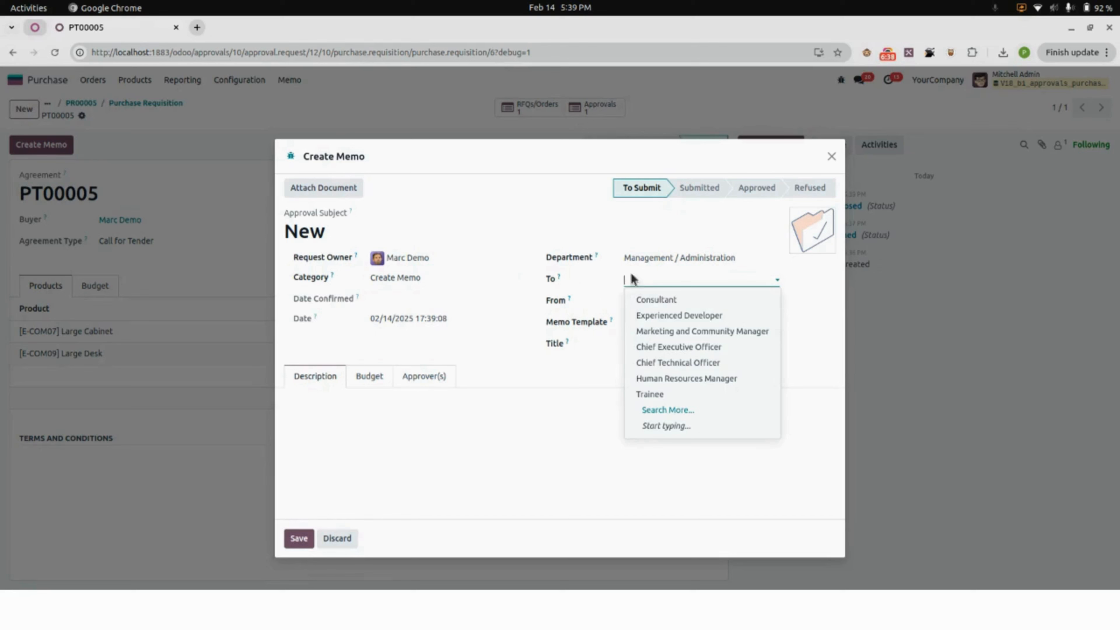
pyautogui.click(654, 299)
pyautogui.click(634, 303)
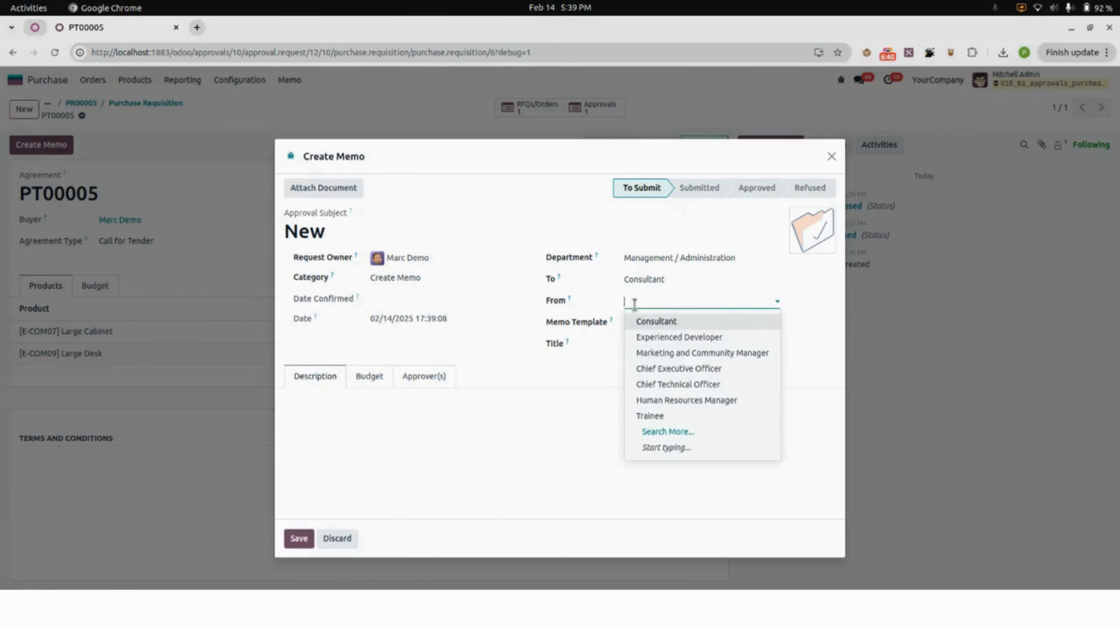
pyautogui.click(655, 369)
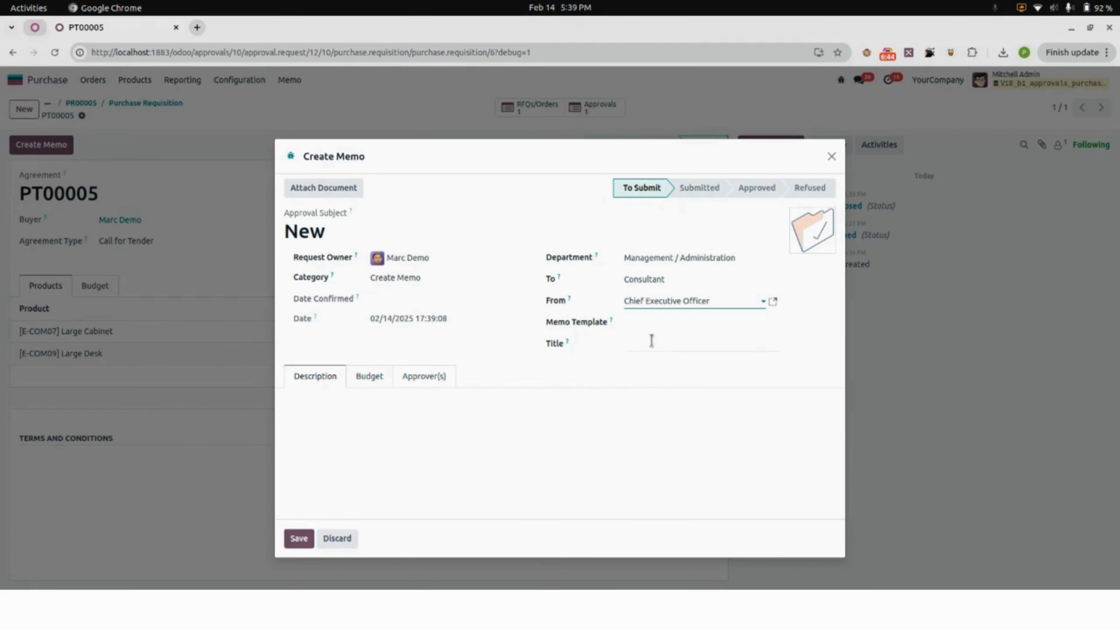
# Step: Apply the memo template "test template", title the memo "test", and check its description and budget
pyautogui.click(666, 320)
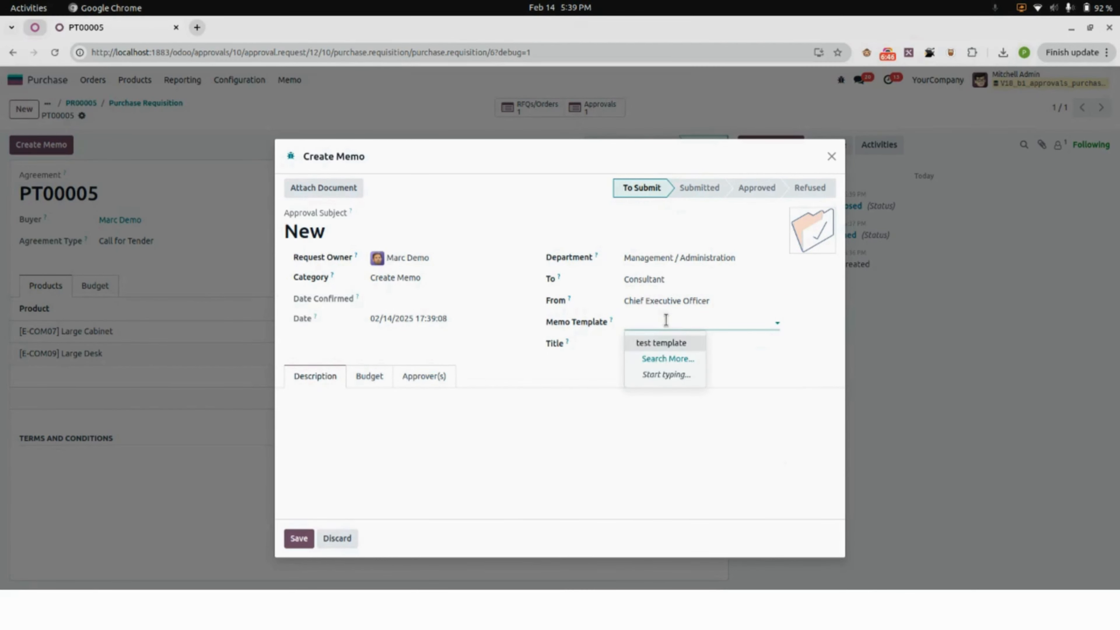
pyautogui.click(658, 344)
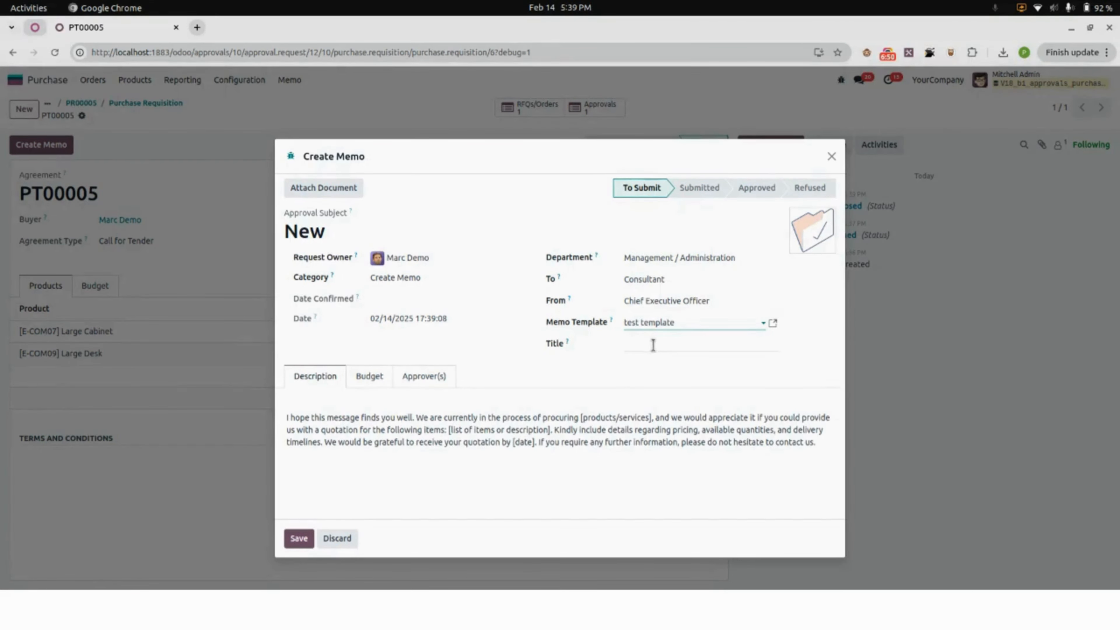
pyautogui.click(651, 346)
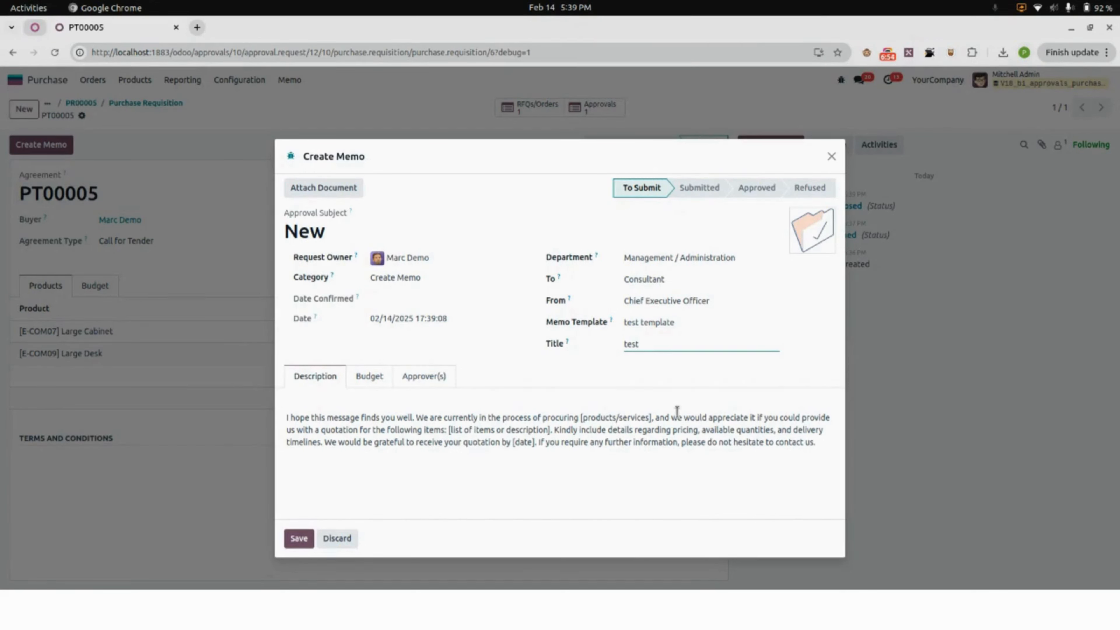
pyautogui.click(368, 376)
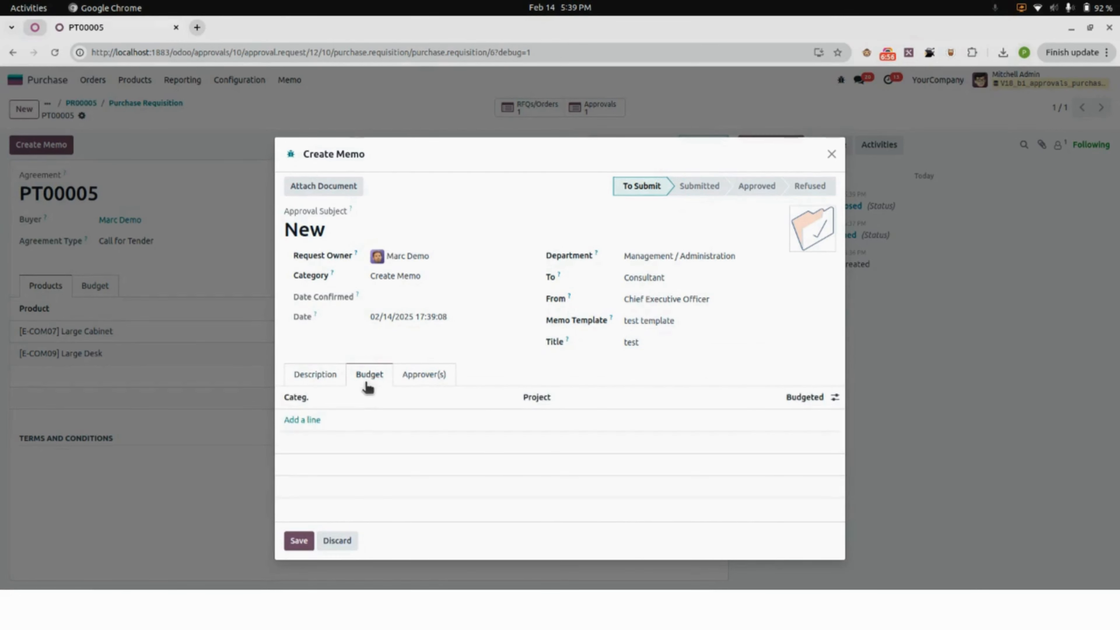
pyautogui.click(314, 374)
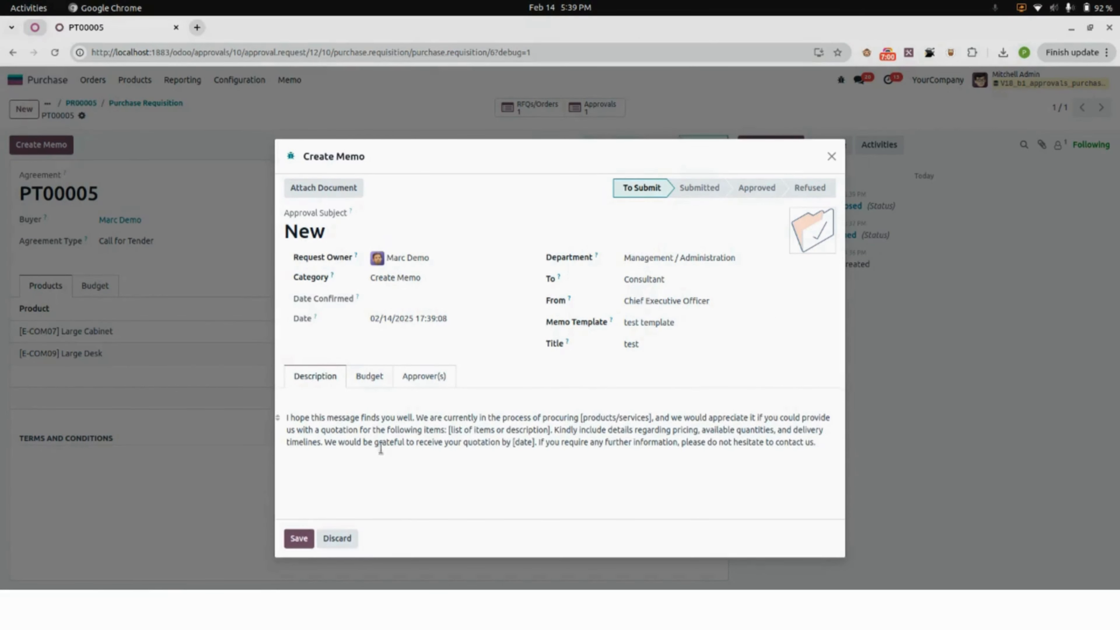
pyautogui.click(373, 376)
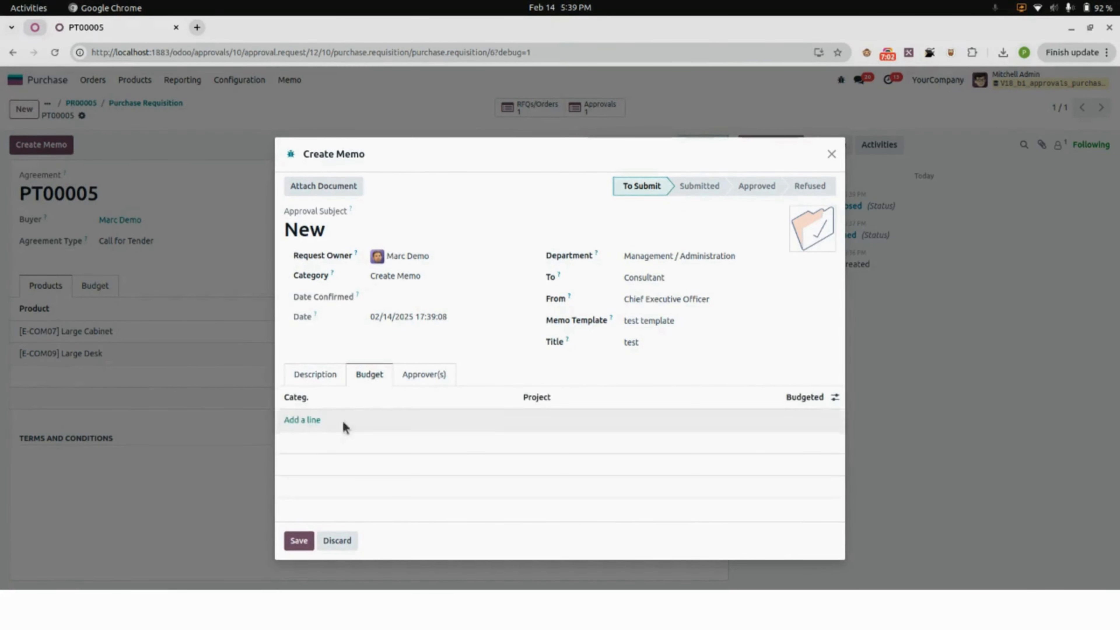
# Step: Add the two suggested users as the memo's approvers and save the memo
pyautogui.click(440, 375)
pyautogui.click(304, 420)
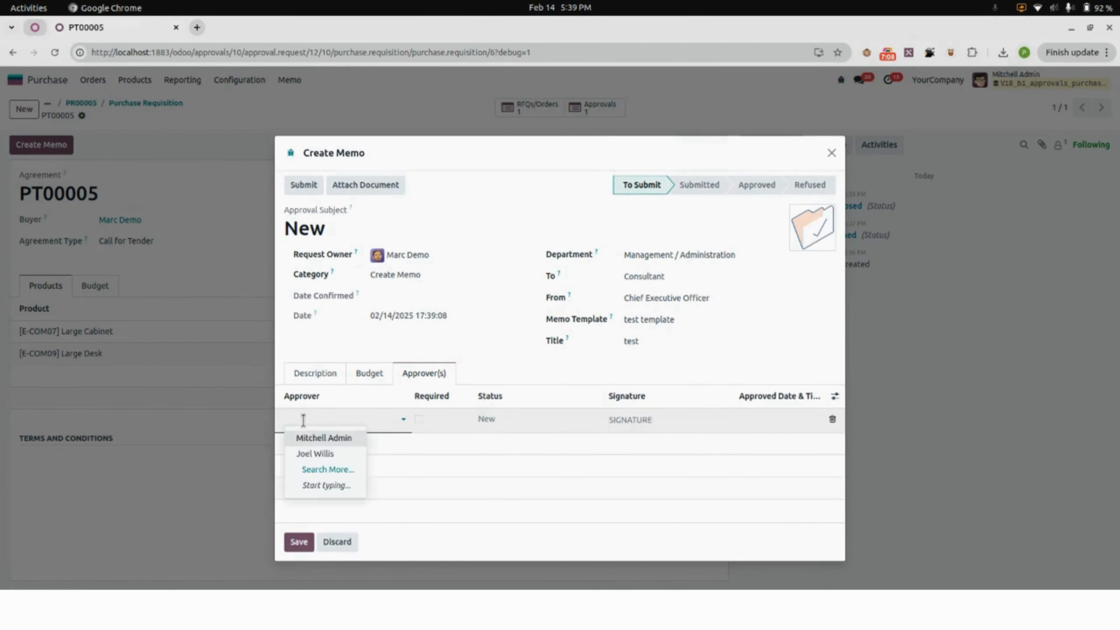
pyautogui.click(314, 438)
pyautogui.click(309, 443)
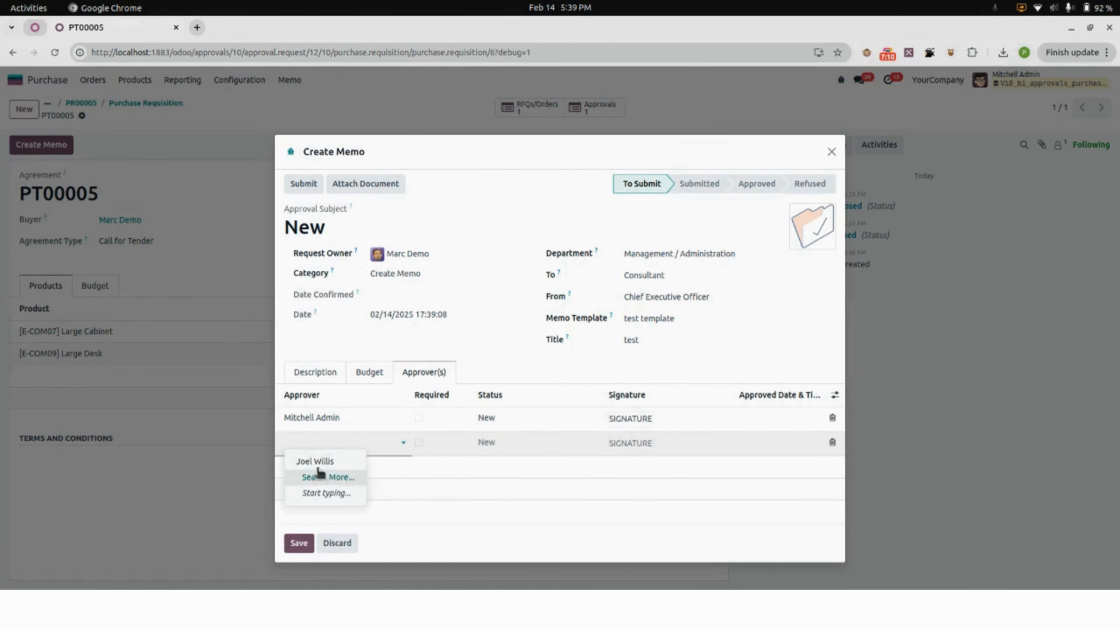
pyautogui.click(313, 461)
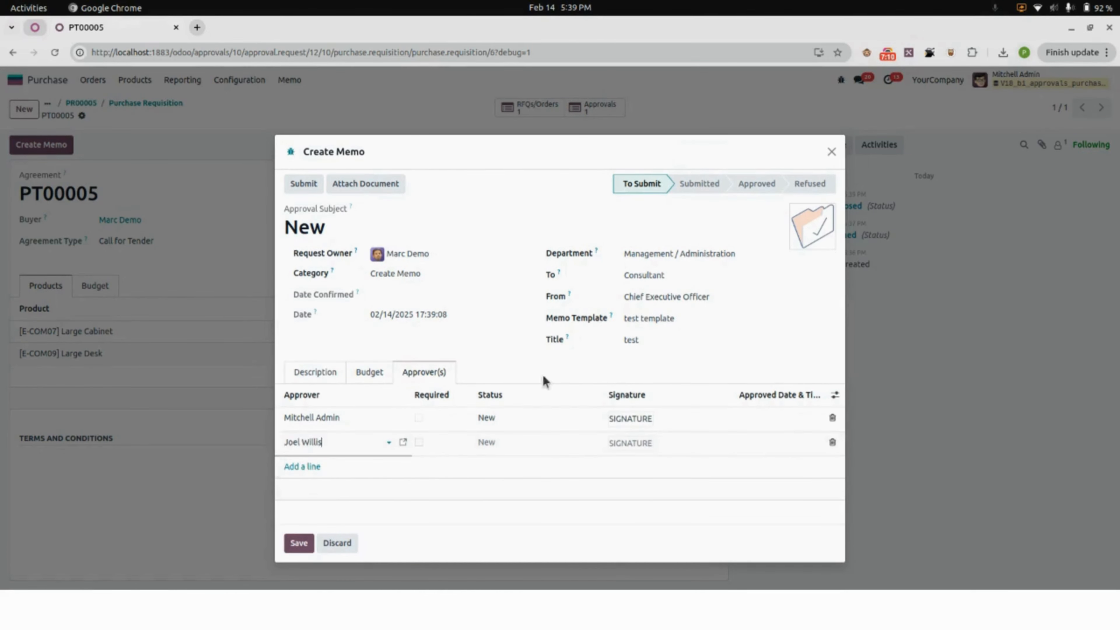
pyautogui.click(298, 543)
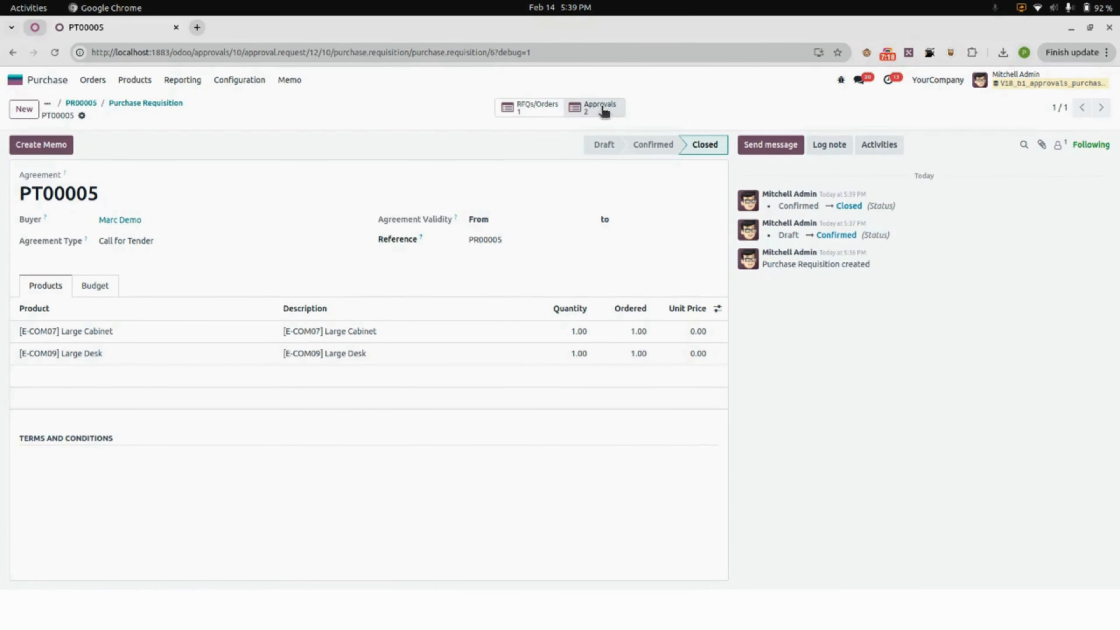
# Step: Open the new memo from the tender's approvals, submit it and approve it
pyautogui.click(611, 111)
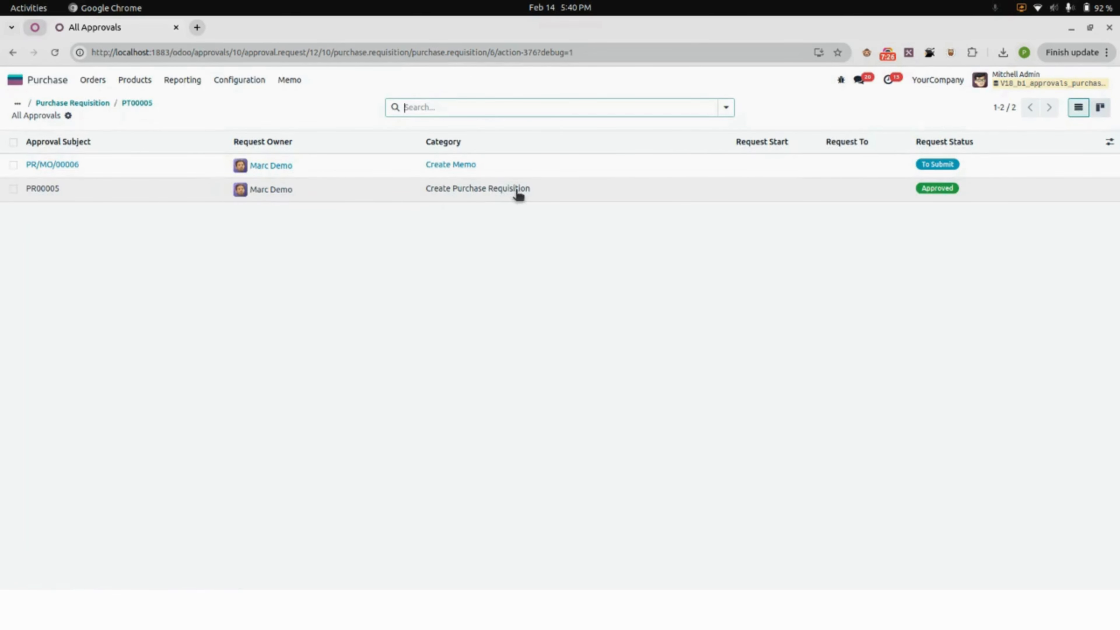
pyautogui.click(377, 165)
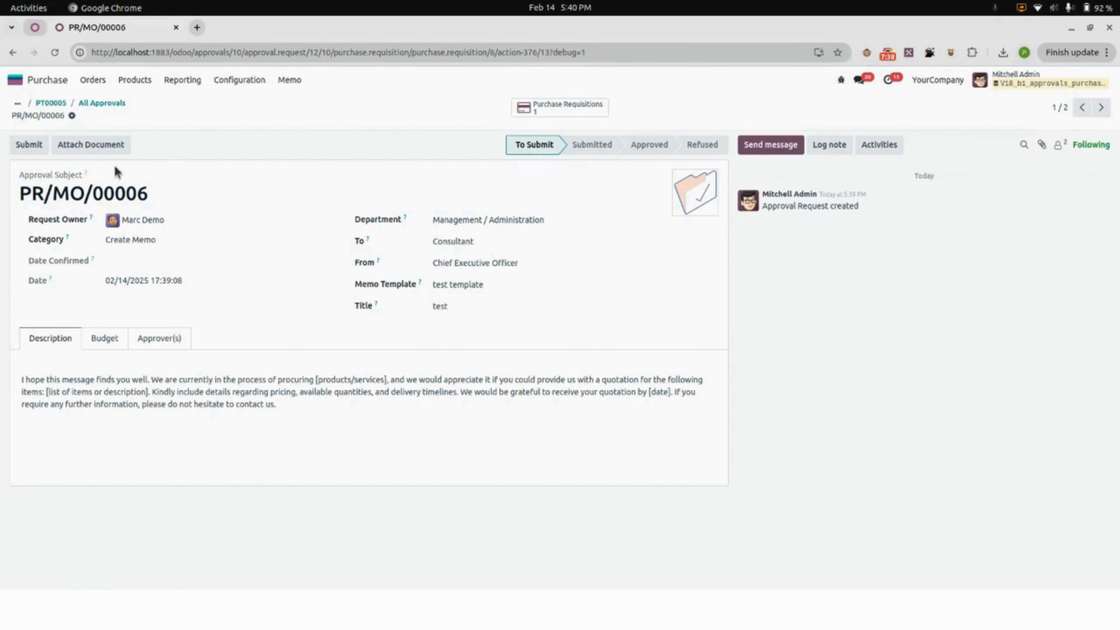
pyautogui.click(19, 148)
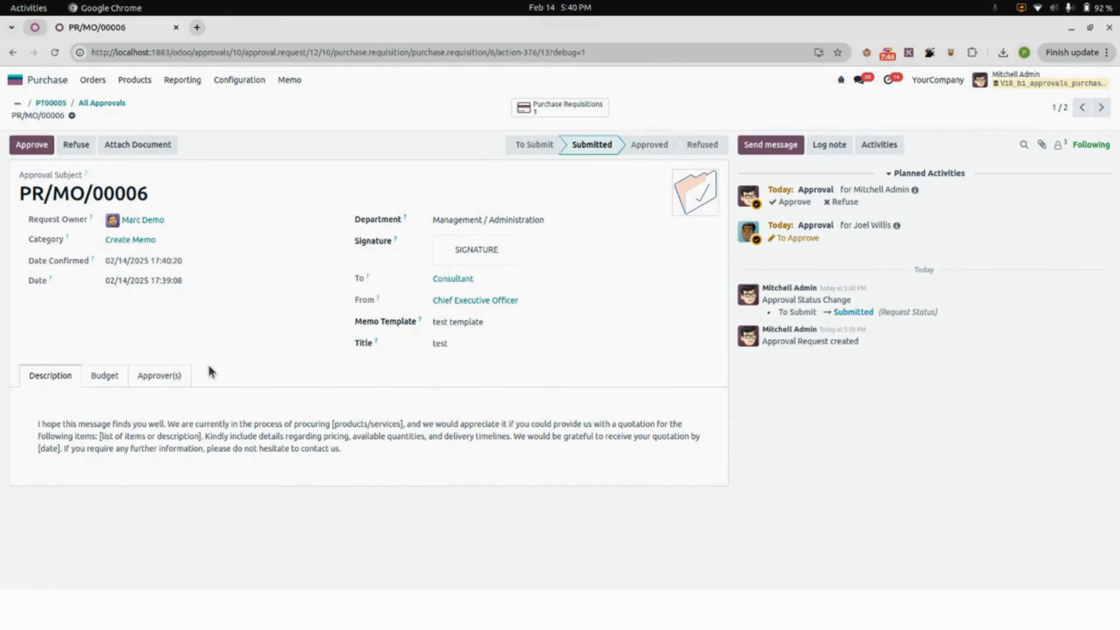
pyautogui.click(29, 144)
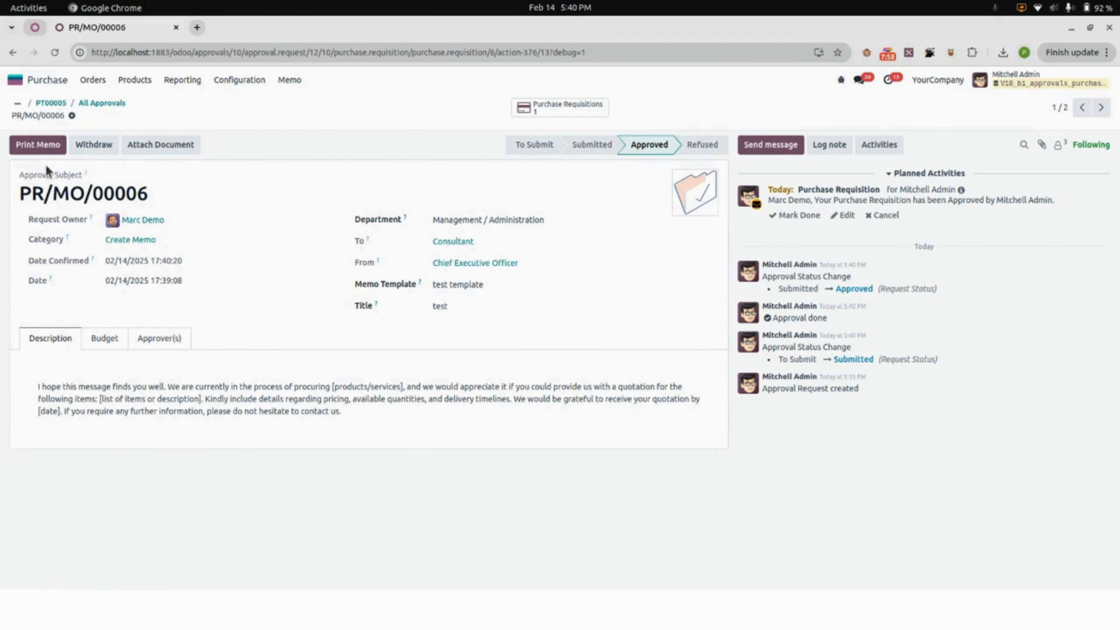
# Step: Print the approved memo as a PDF and review its details, estimated cost, and approver signatures
pyautogui.click(43, 147)
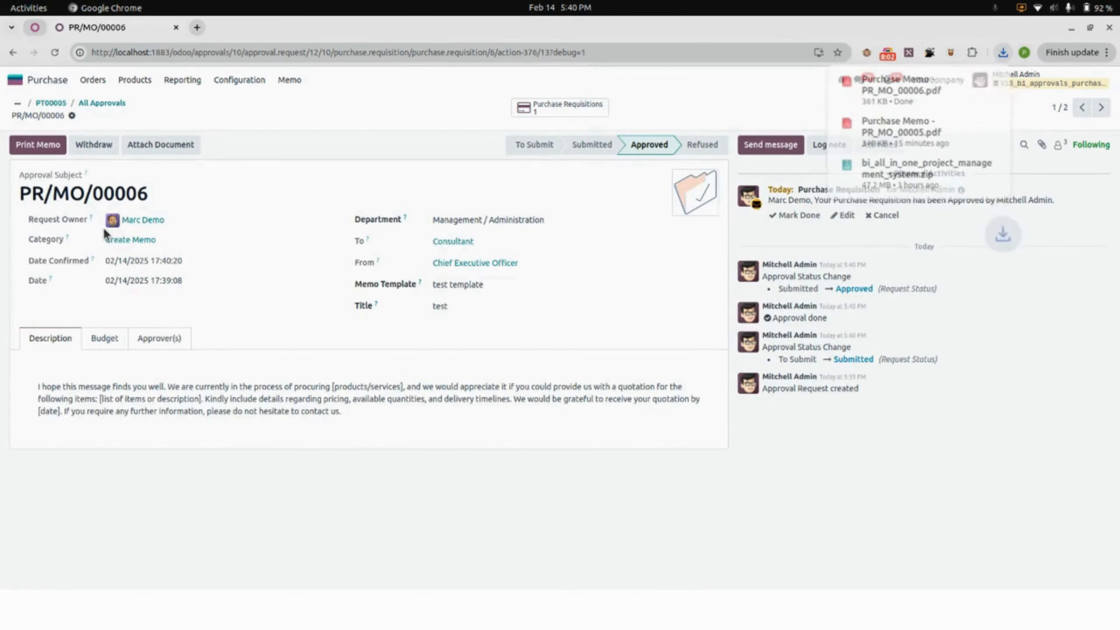
pyautogui.click(912, 90)
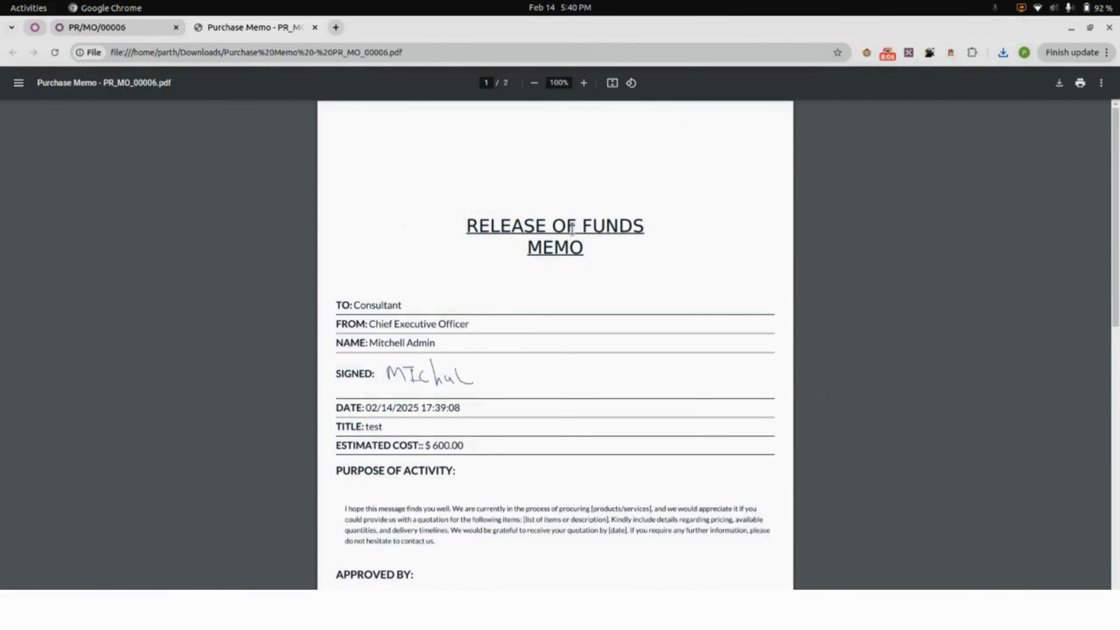
pyautogui.scroll(-3, 582, 245)
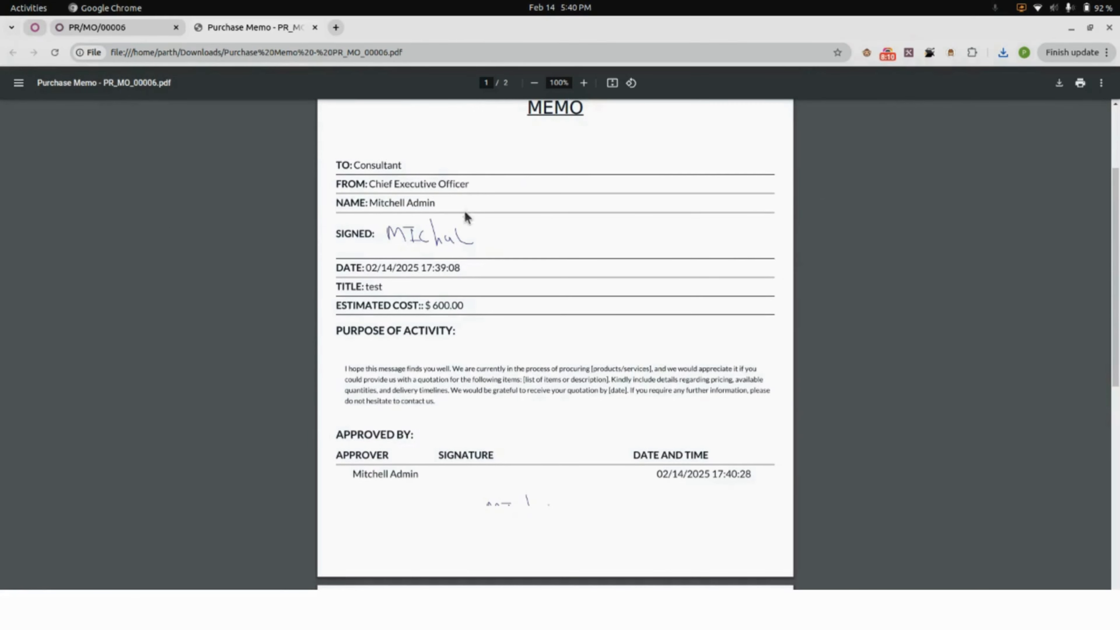
pyautogui.scroll(-2, 398, 158)
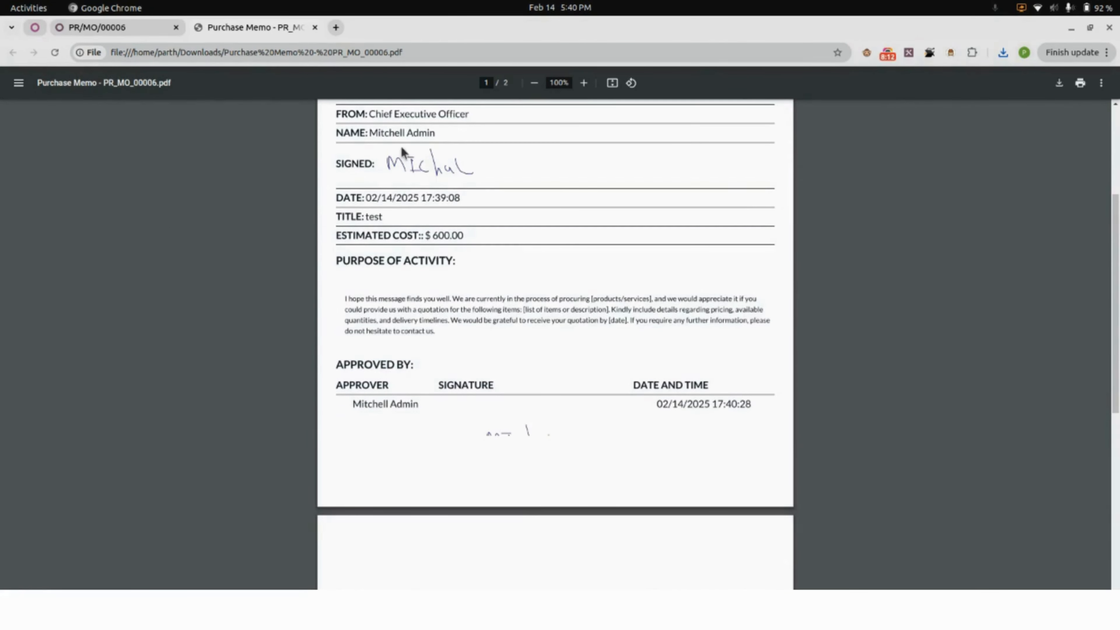
pyautogui.scroll(-3, 455, 232)
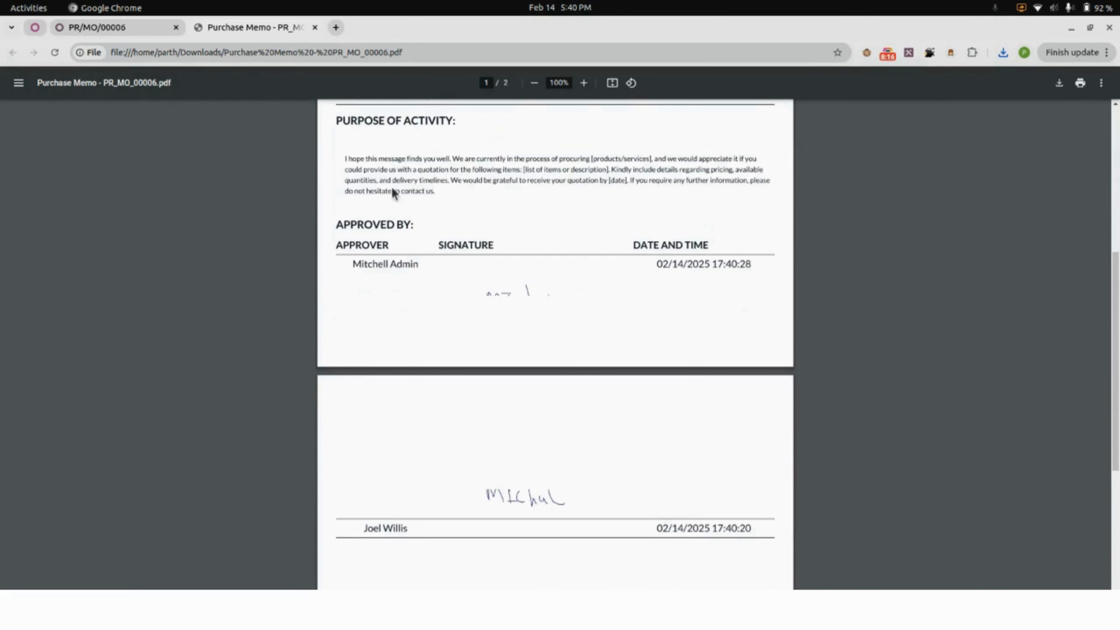
pyautogui.scroll(-2, 438, 180)
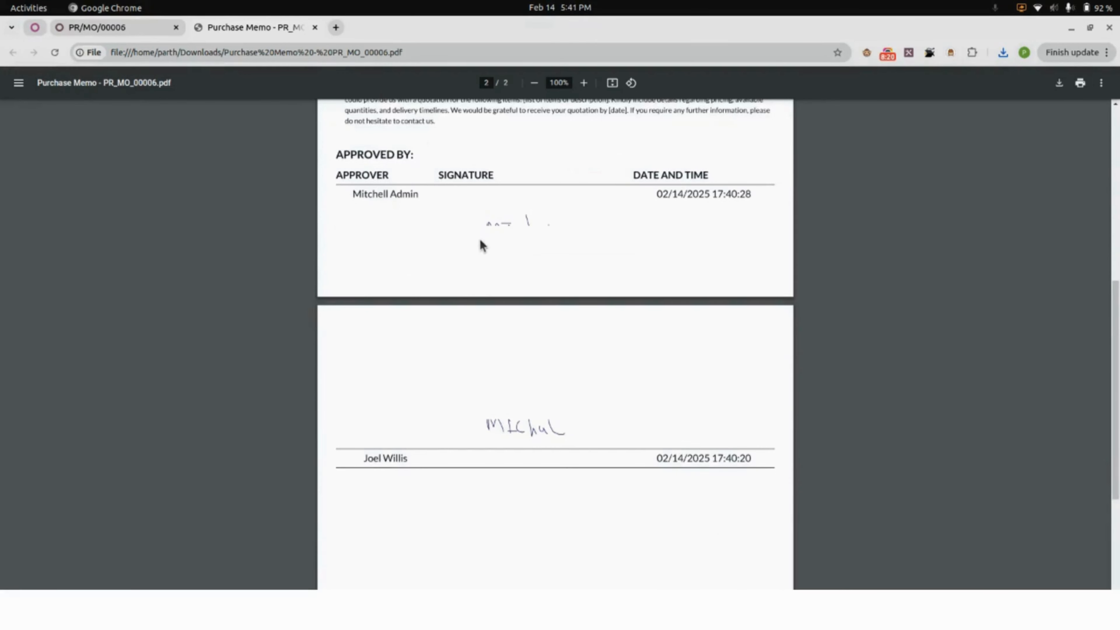
pyautogui.scroll(-2, 471, 253)
pyautogui.scroll(-5, 466, 258)
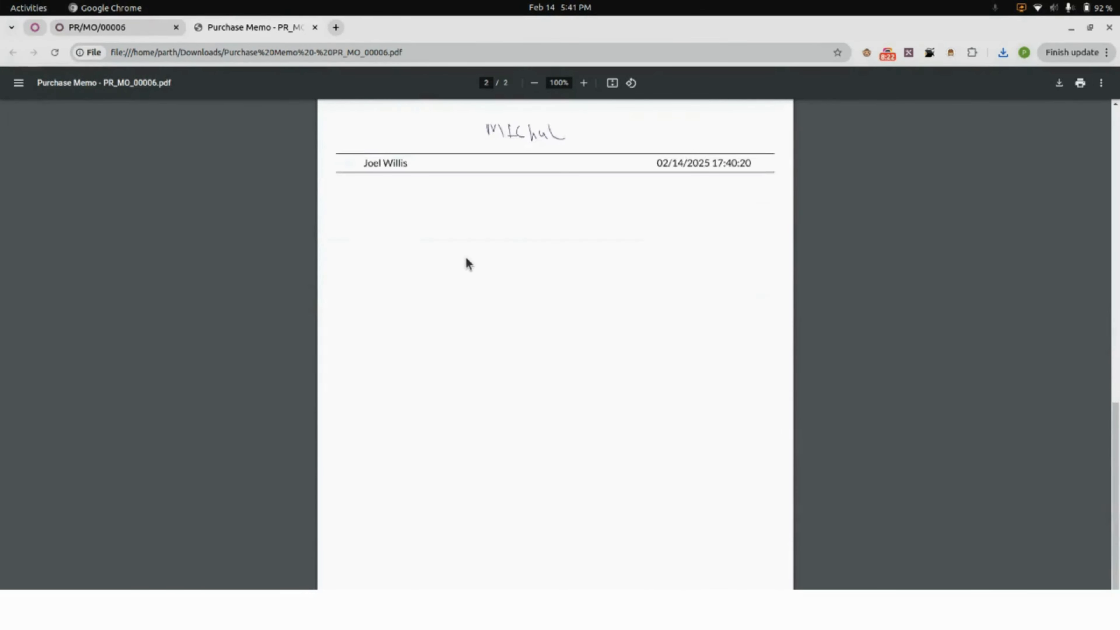
pyautogui.scroll(7, 465, 264)
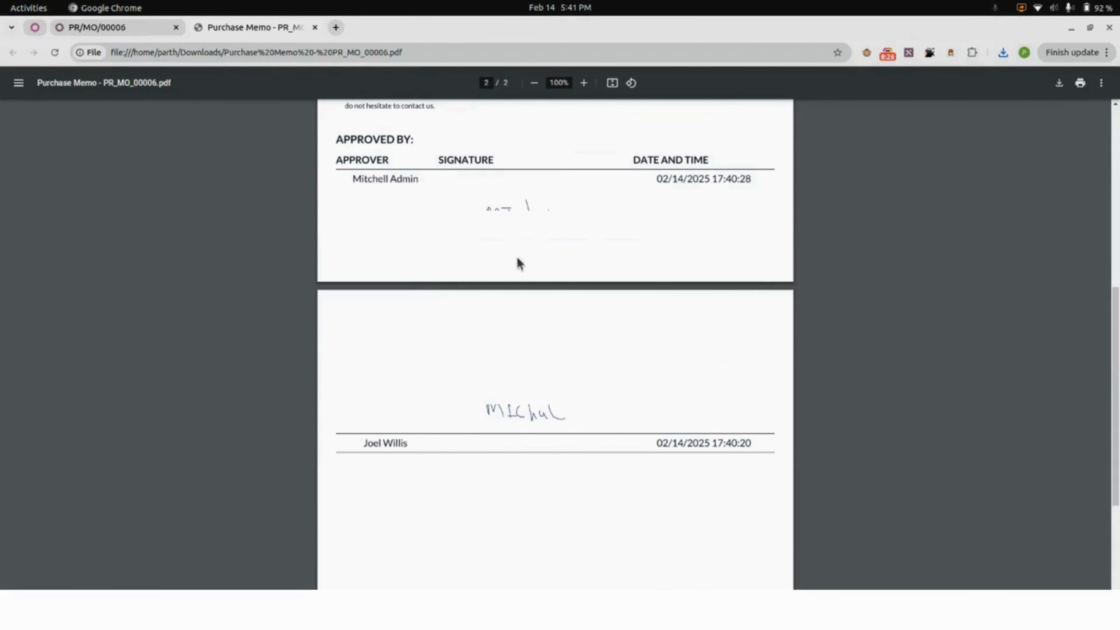
pyautogui.scroll(3, 495, 254)
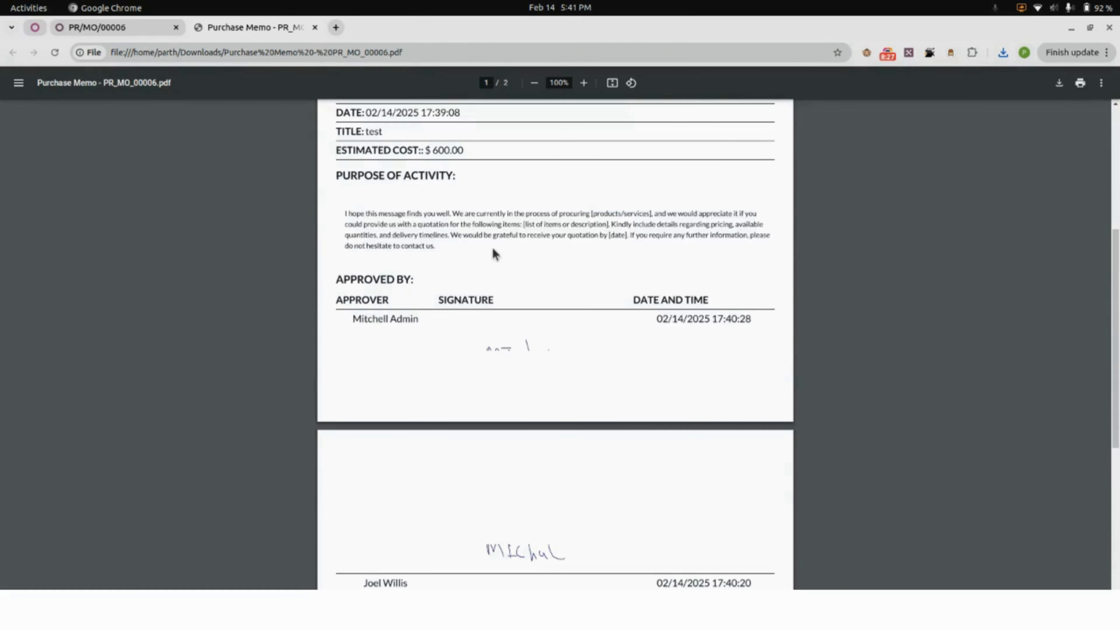
# Step: Return from the memo PDF through the tender agreement to the original approved purchase requisition request
pyautogui.click(127, 27)
pyautogui.click(90, 106)
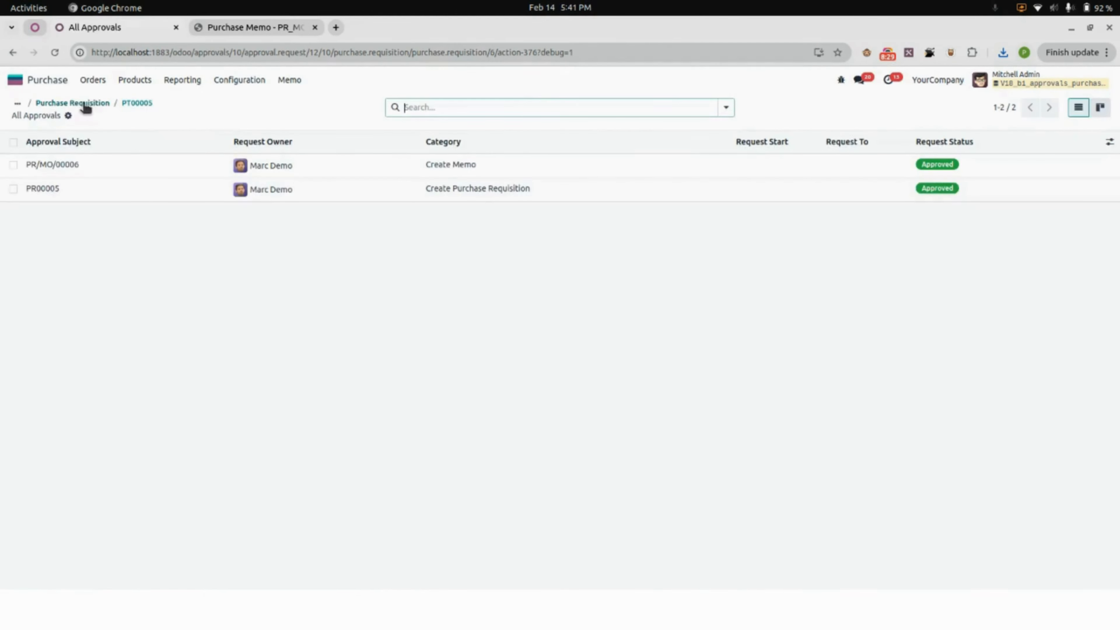
pyautogui.click(137, 106)
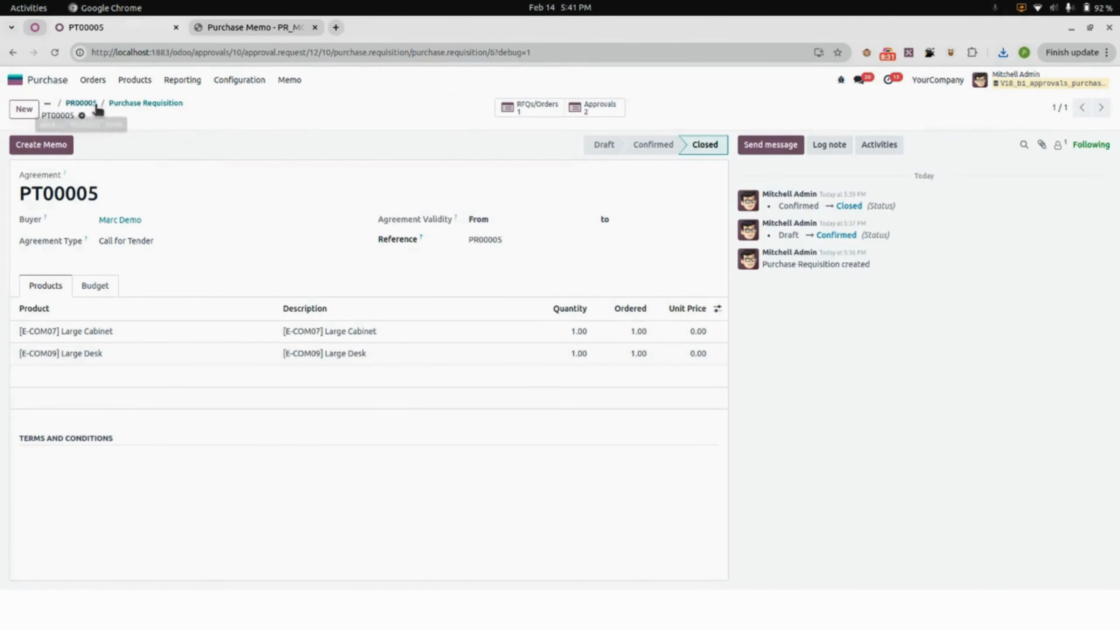
pyautogui.click(128, 104)
pyautogui.click(106, 103)
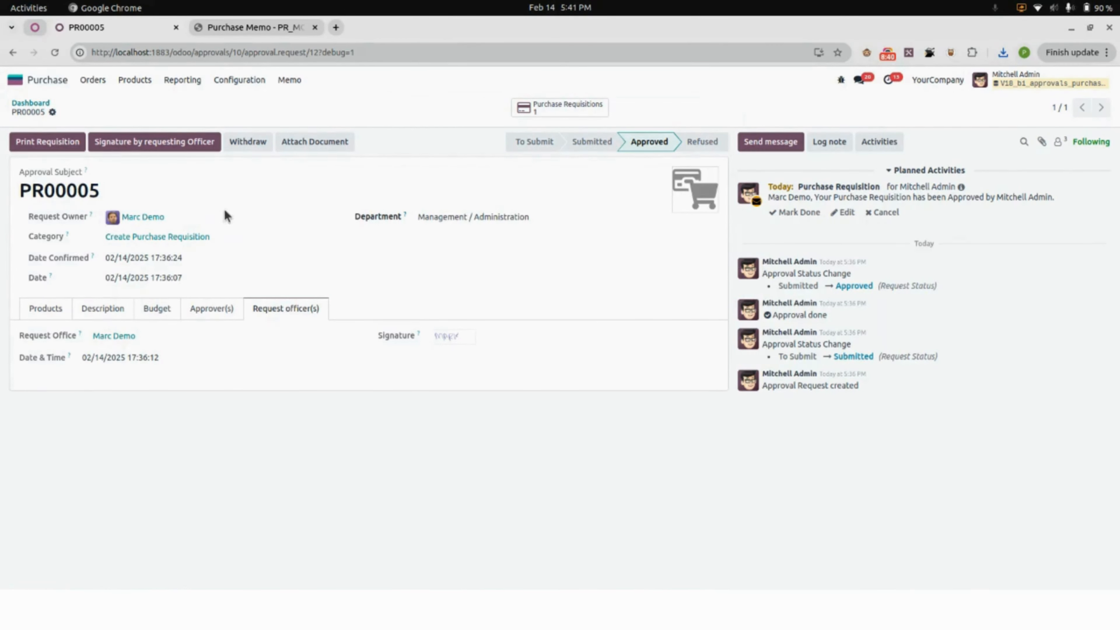
# Step: Print the approved purchase requisition as a PDF and review its items and signatures
pyautogui.click(39, 145)
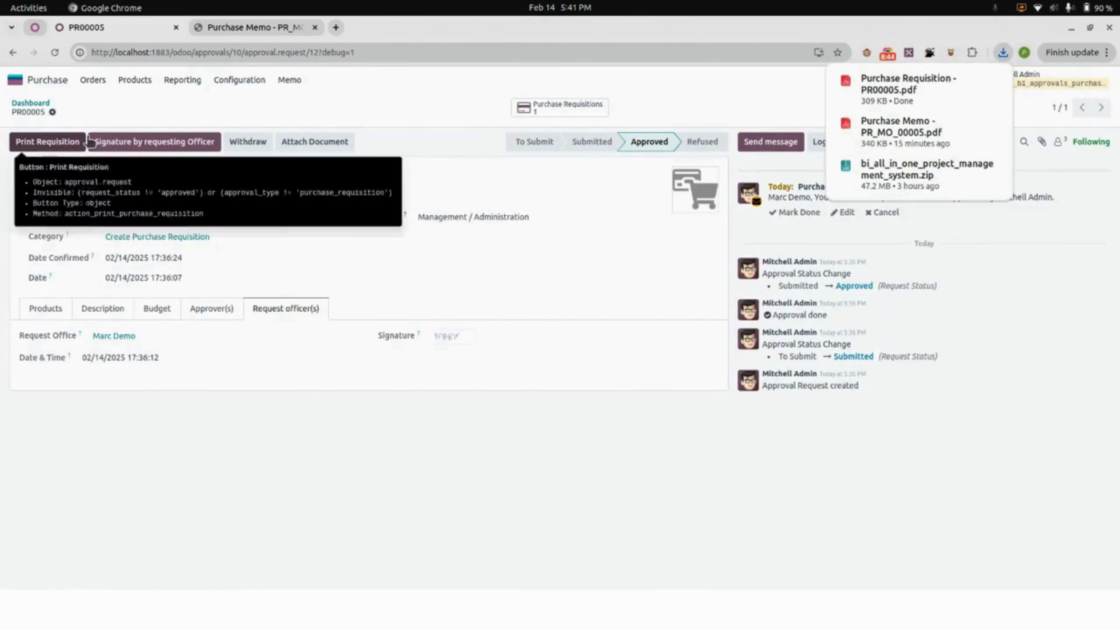
pyautogui.click(889, 84)
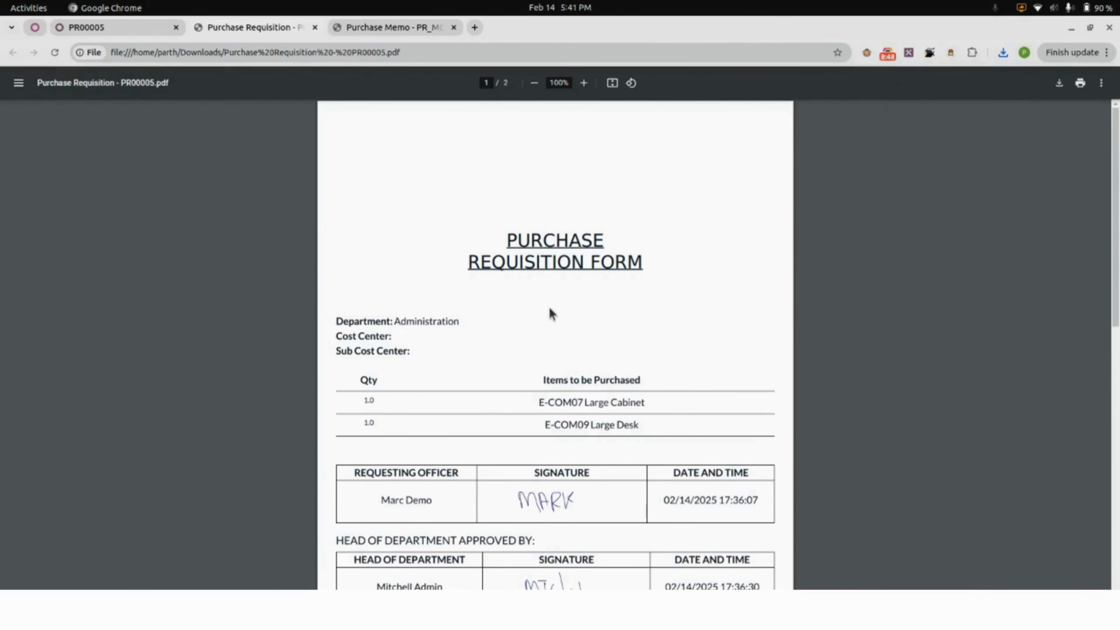
pyautogui.scroll(-2, 551, 313)
pyautogui.scroll(-2, 405, 267)
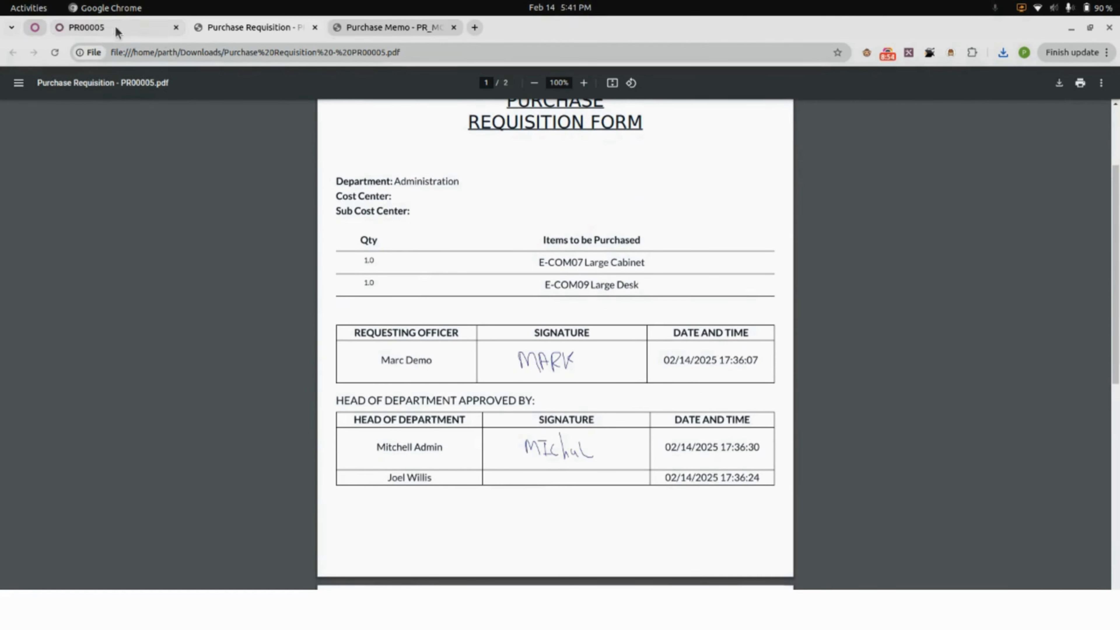
pyautogui.click(315, 28)
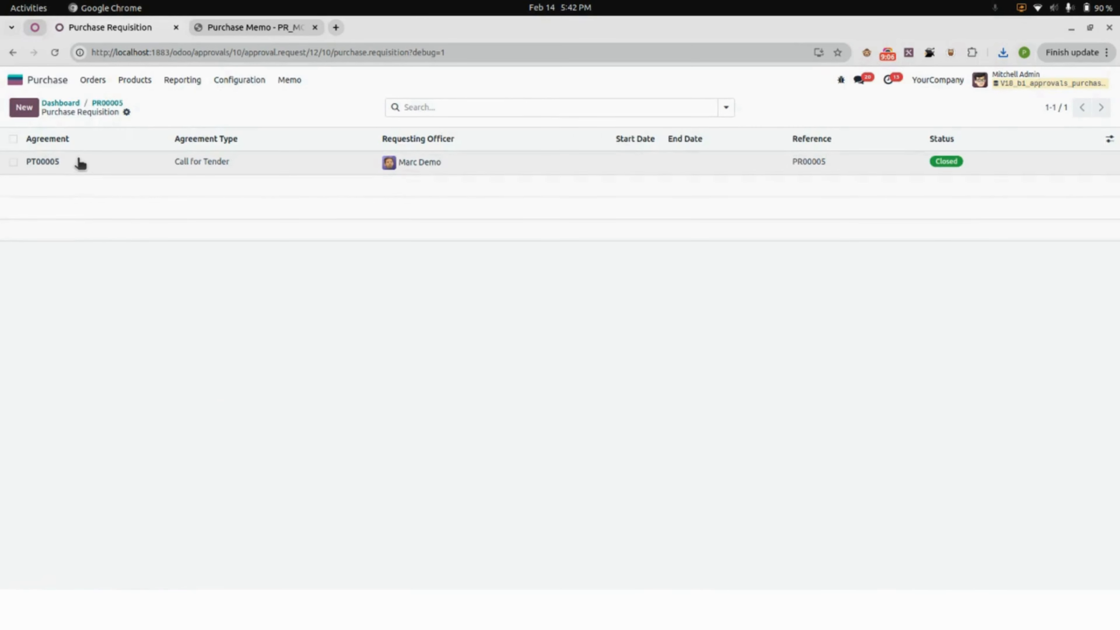
# Step: Open purchase order P00019 from the orders linked to tender agreement PT00005
pyautogui.click(91, 168)
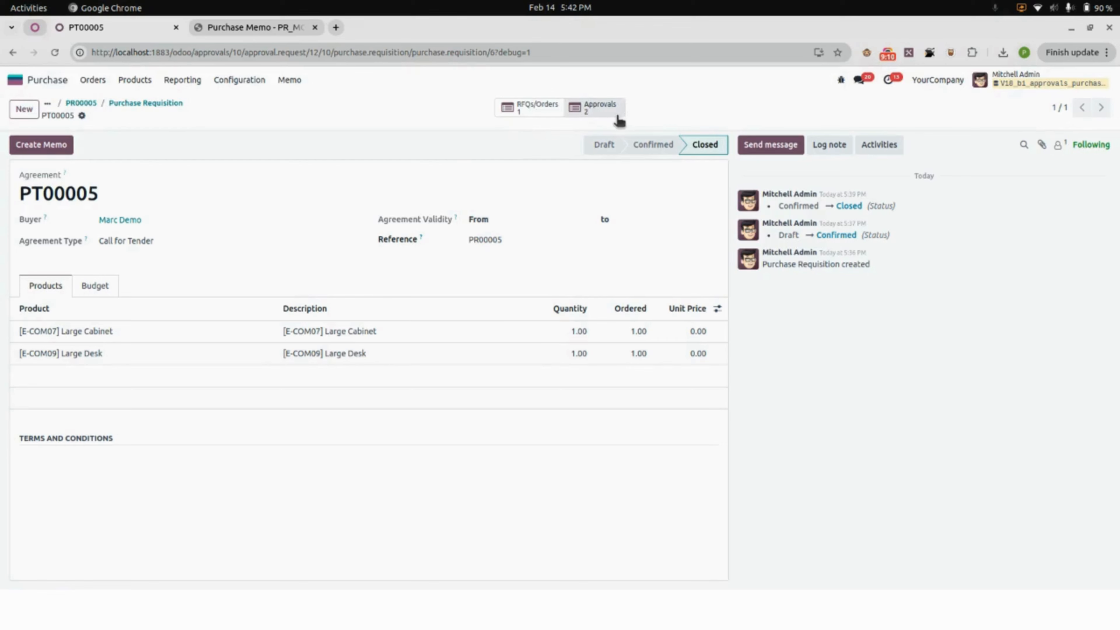
pyautogui.click(537, 115)
pyautogui.click(394, 170)
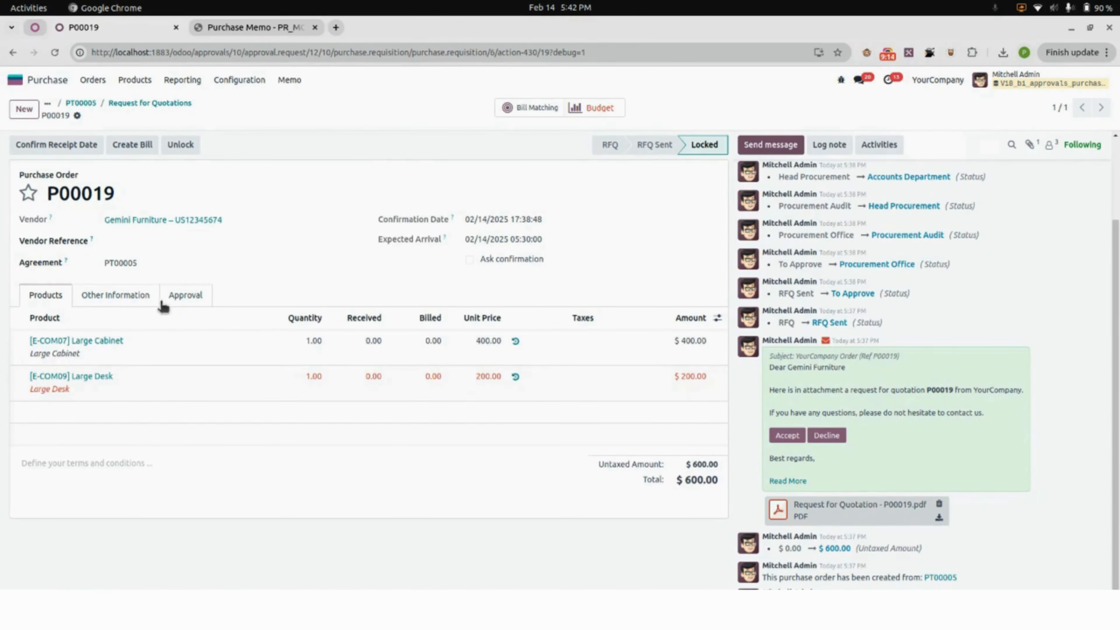
# Step: Set the purchase order's Cost Centre to 100 and Sub Cost Centre to 200, and save the order
pyautogui.click(136, 298)
pyautogui.click(479, 386)
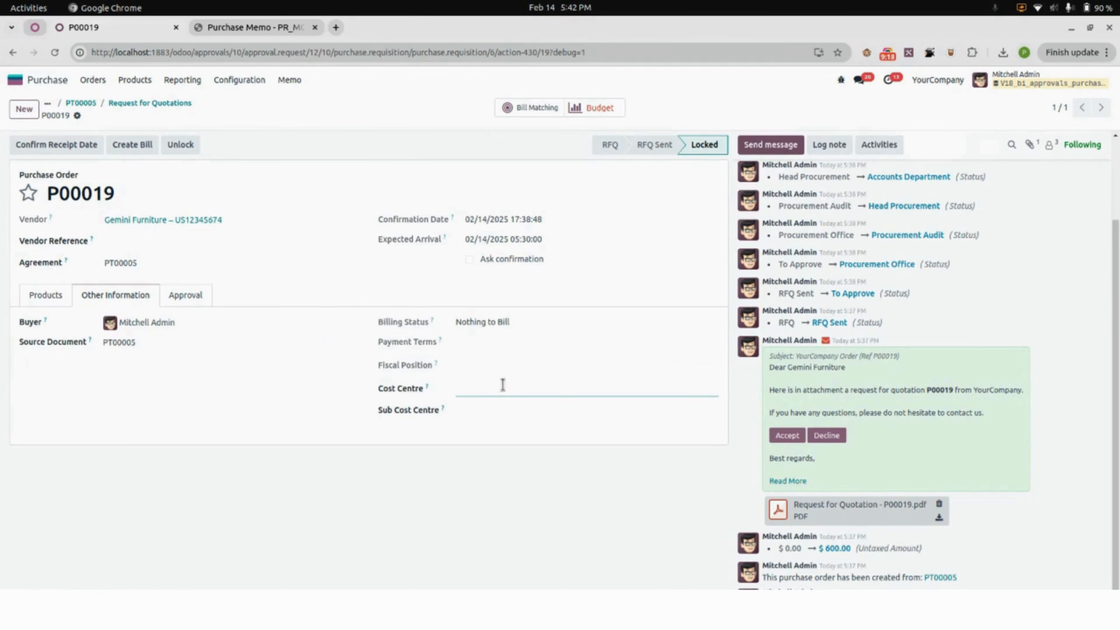
pyautogui.write('100')
pyautogui.click(507, 409)
pyautogui.write('2')
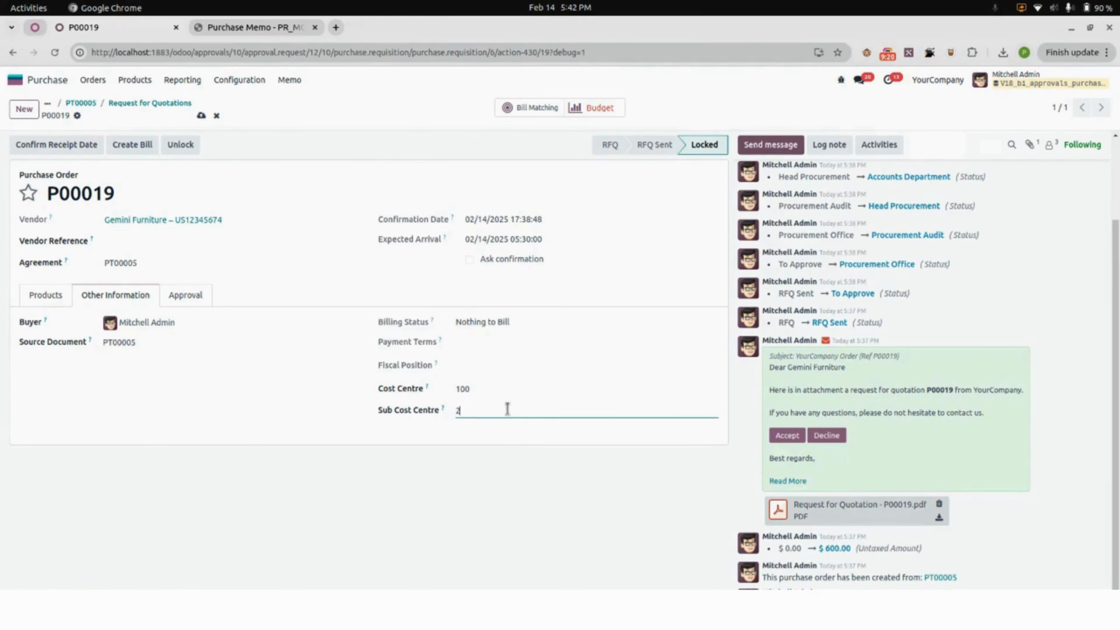
pyautogui.write('00')
pyautogui.click(201, 115)
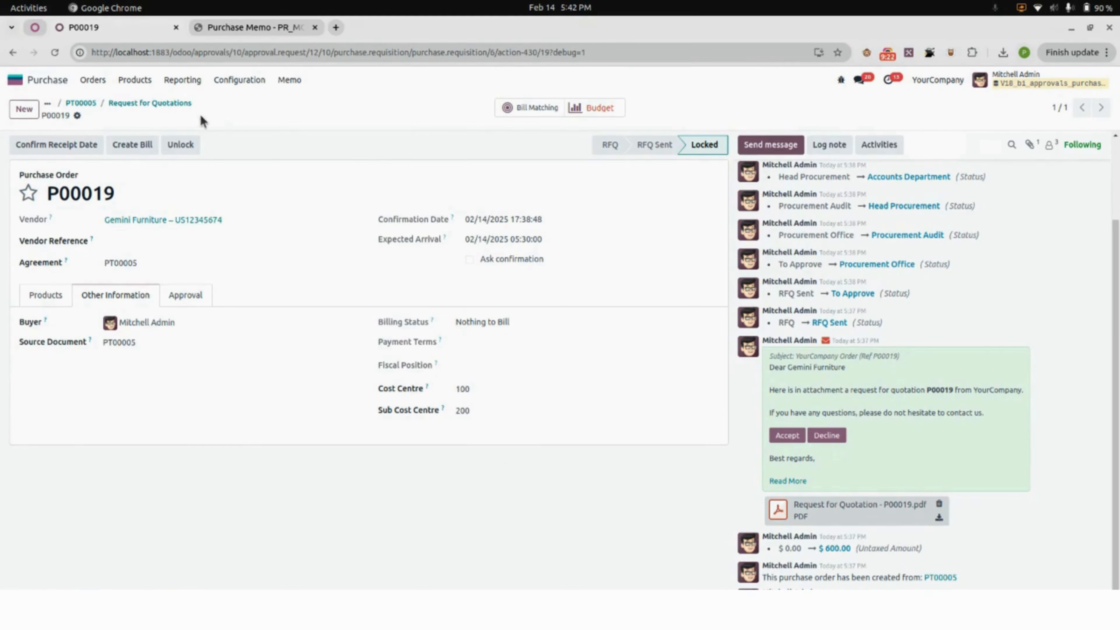
# Step: Return to requisition request PR00005 and print it again to check the cost centre fields in the PDF
pyautogui.click(75, 104)
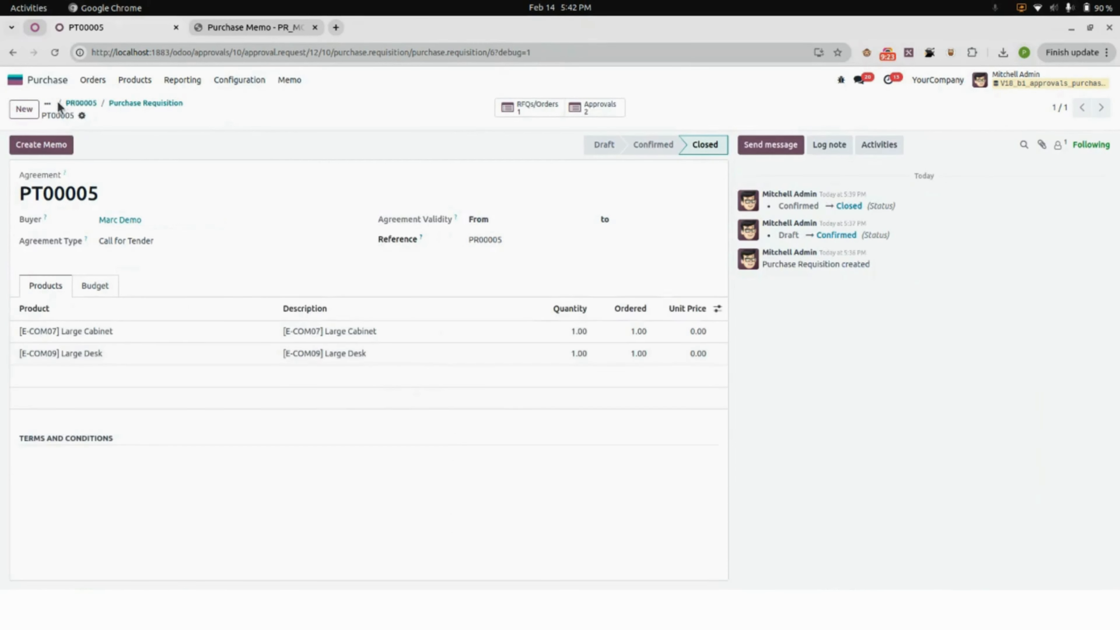
pyautogui.click(80, 105)
pyautogui.click(42, 142)
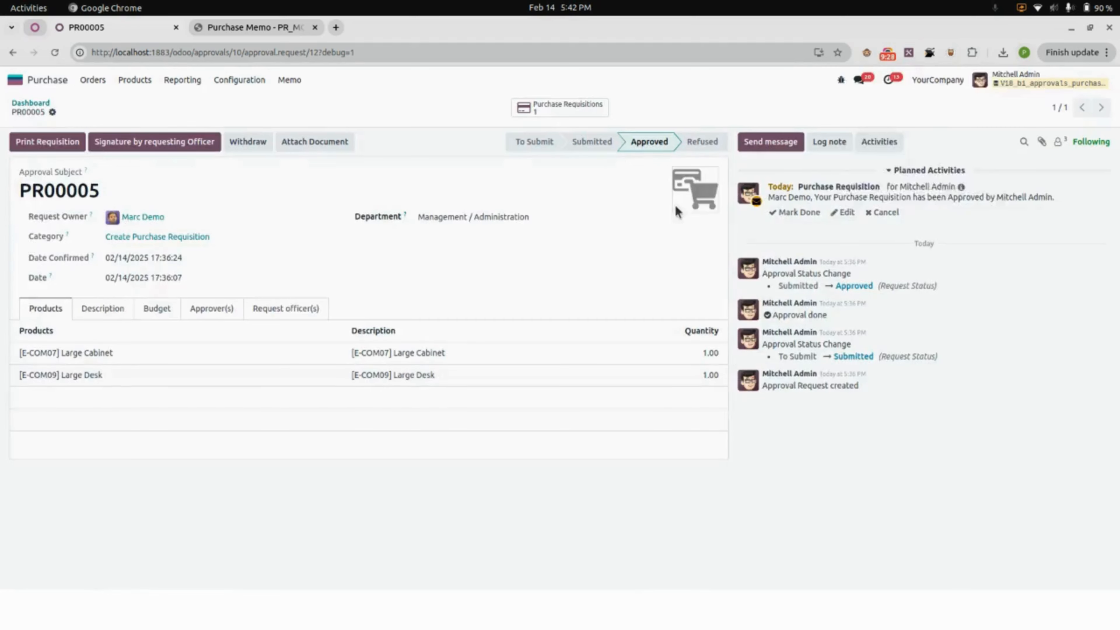
pyautogui.click(887, 95)
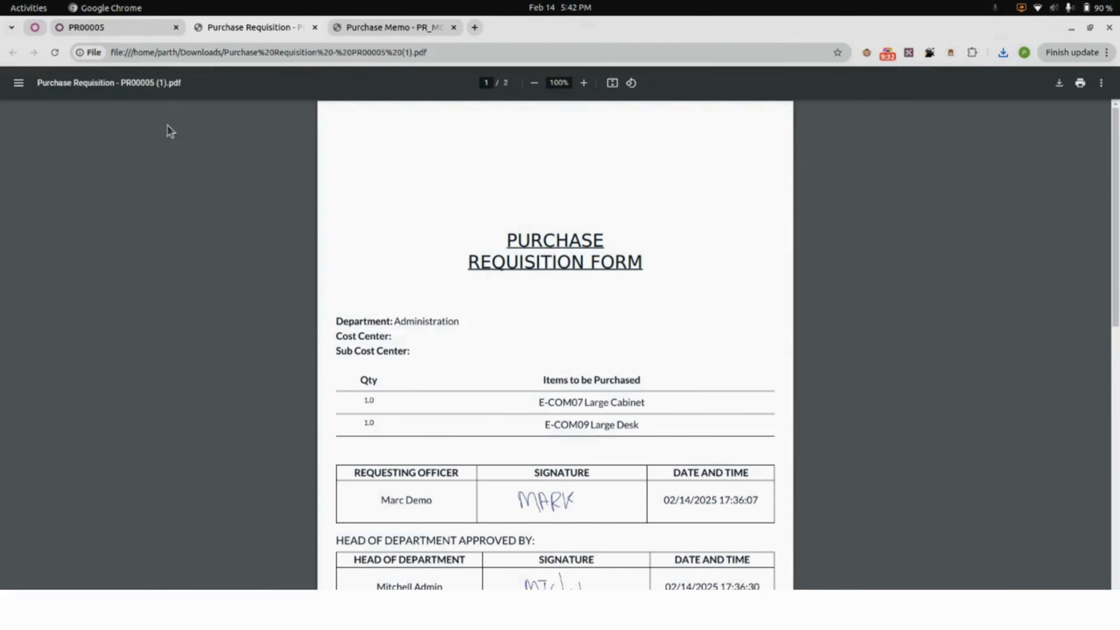
pyautogui.click(129, 30)
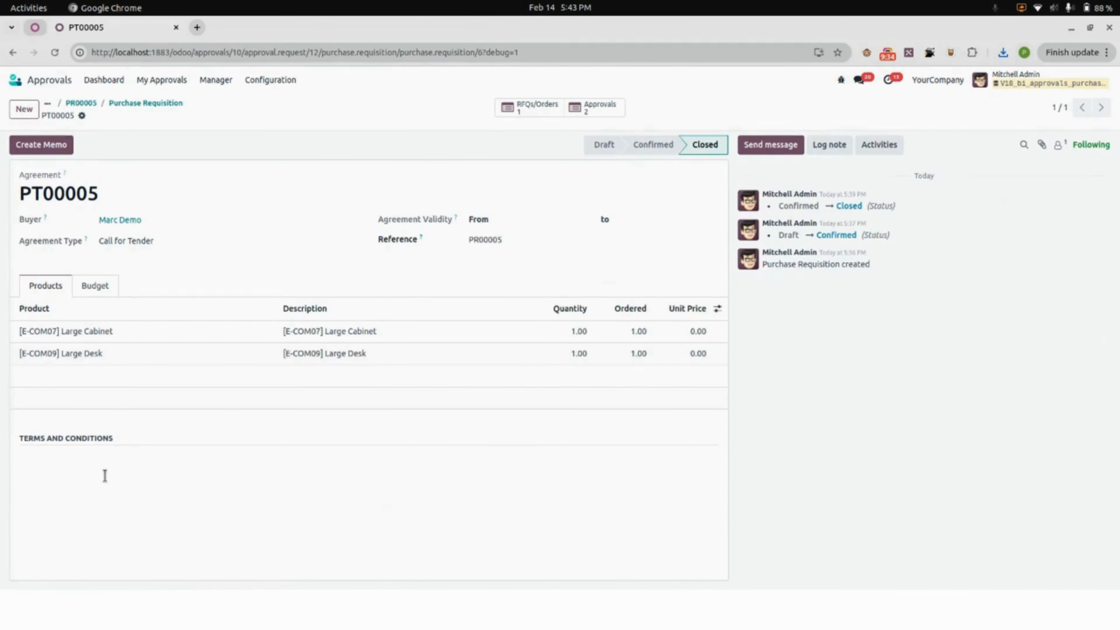
# Step: Open request PR00005 from the tender's approvals and review its description, budget, approvers, request officer and products
pyautogui.click(583, 110)
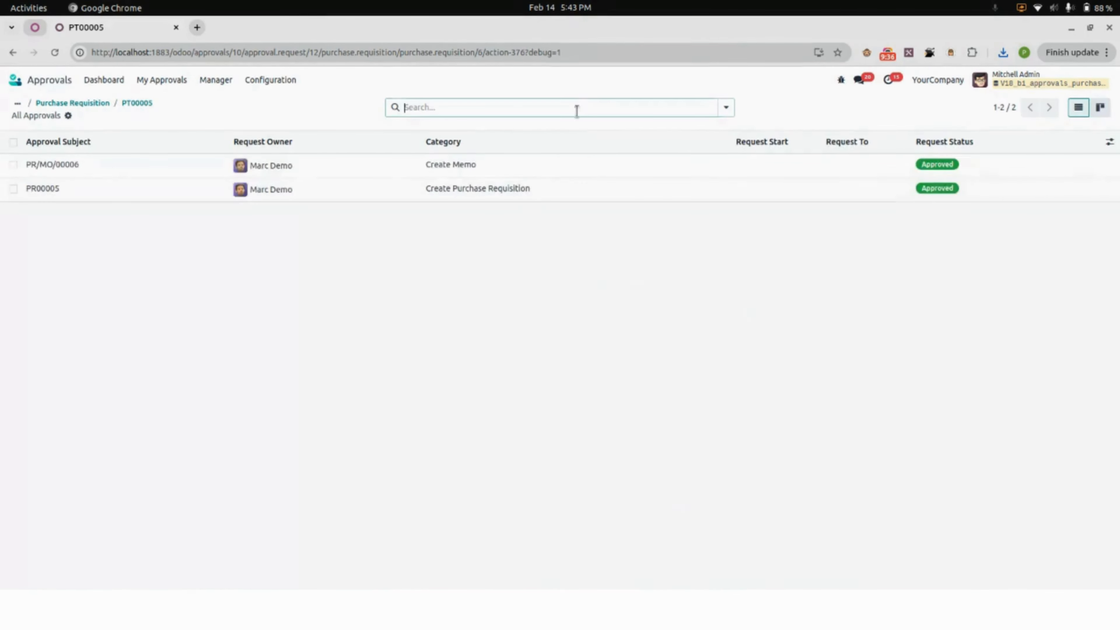
pyautogui.click(501, 194)
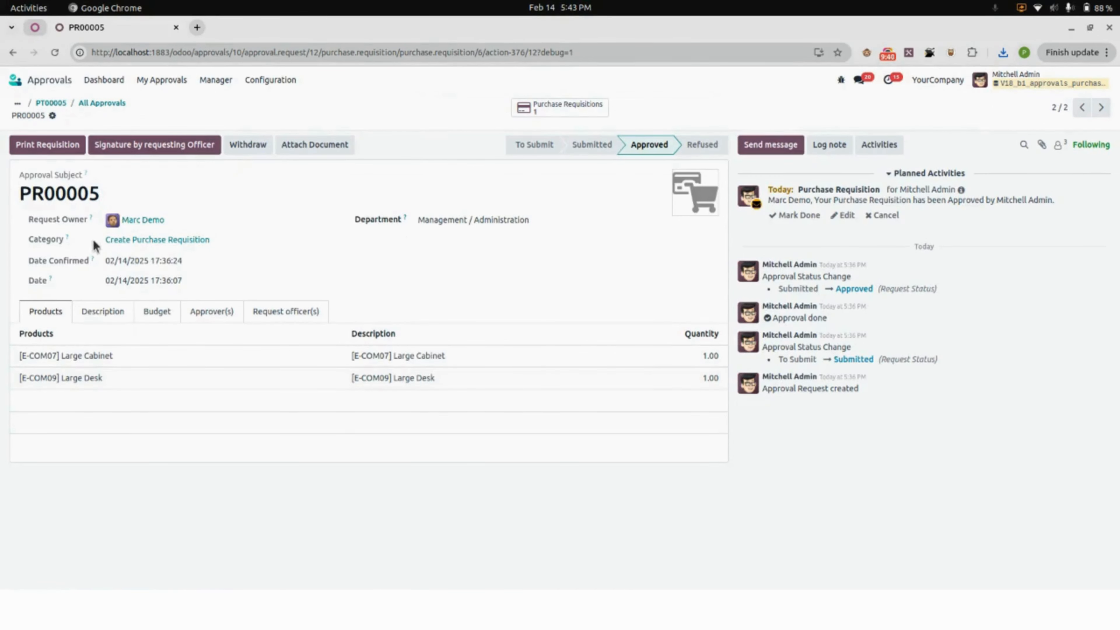
pyautogui.click(106, 316)
pyautogui.click(158, 314)
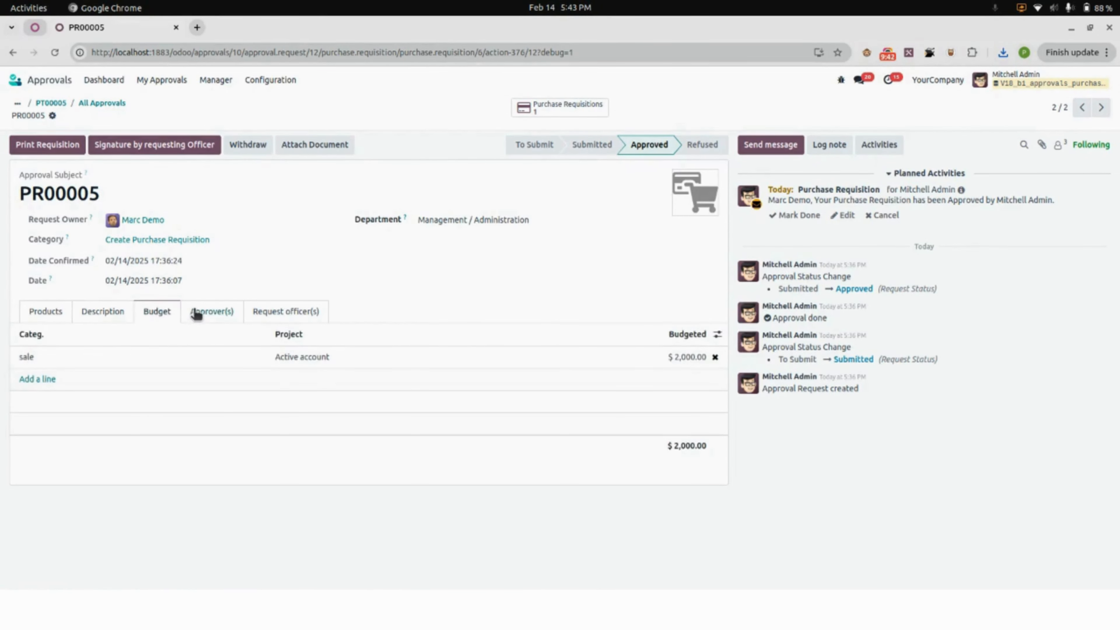
pyautogui.click(208, 315)
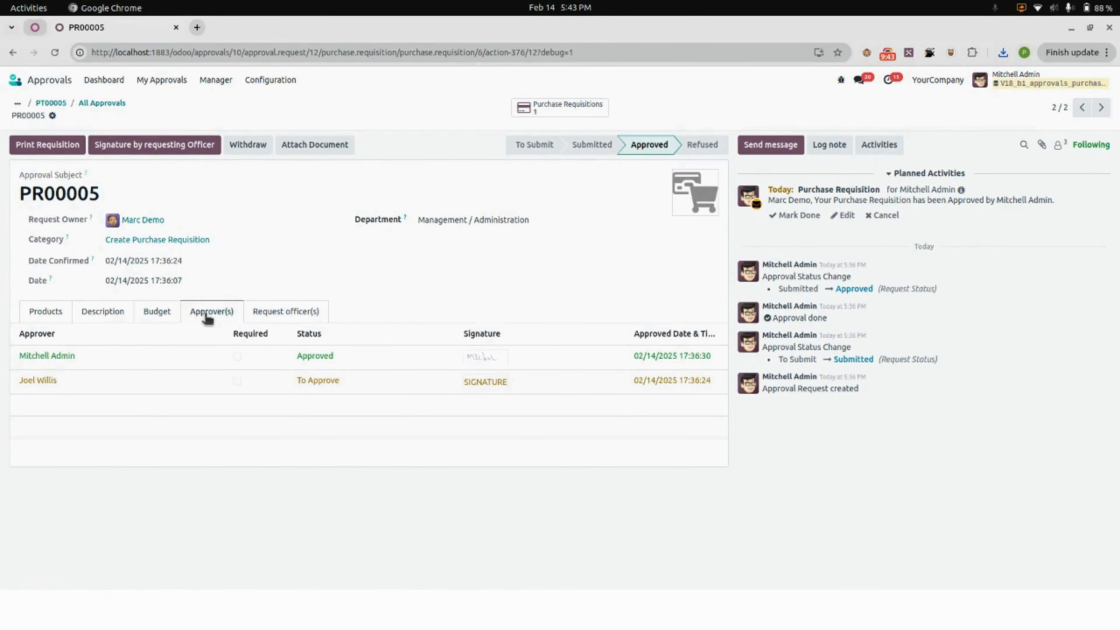
pyautogui.click(282, 314)
pyautogui.click(44, 316)
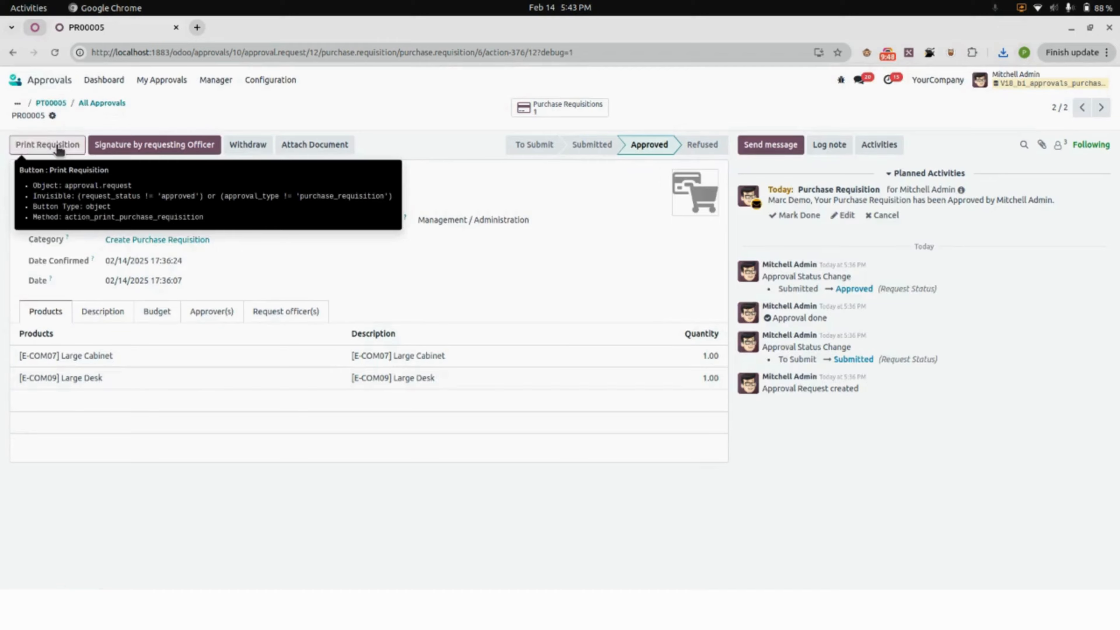
# Step: Print a new requisition PDF from the request and examine its signatures, procurement section and account section
pyautogui.click(48, 145)
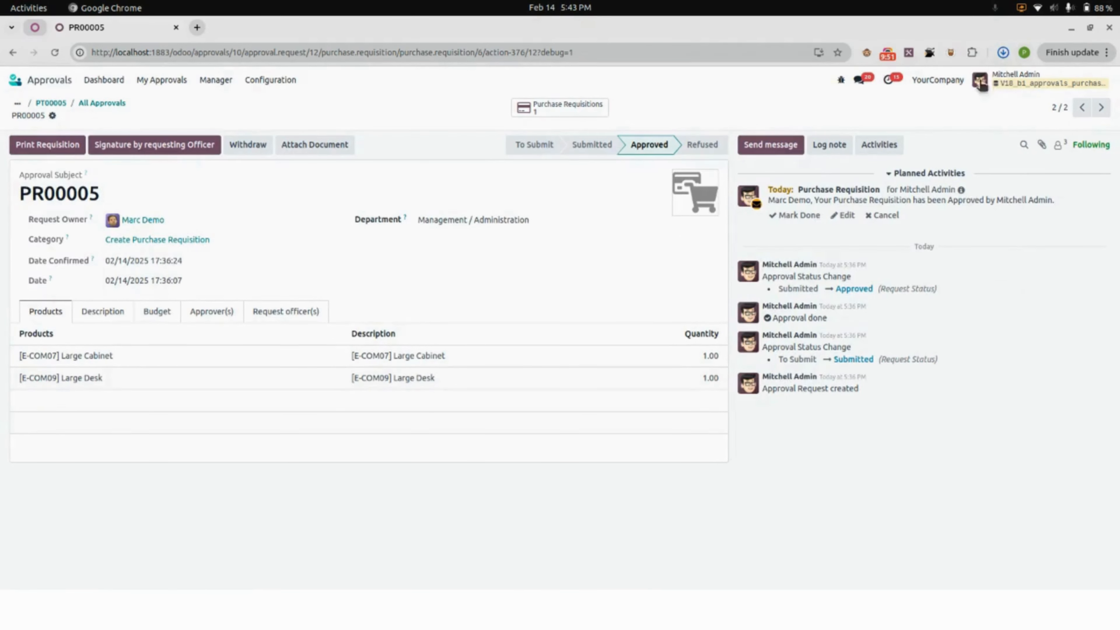
pyautogui.click(1003, 52)
pyautogui.click(908, 89)
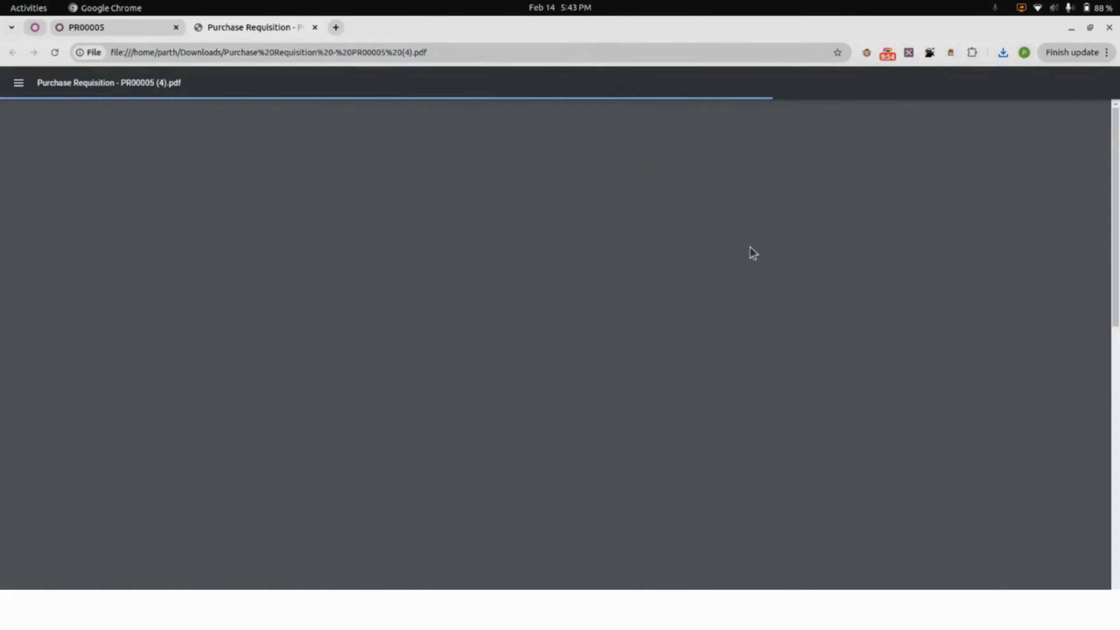
pyautogui.scroll(-10, 620, 287)
pyautogui.scroll(2, 617, 284)
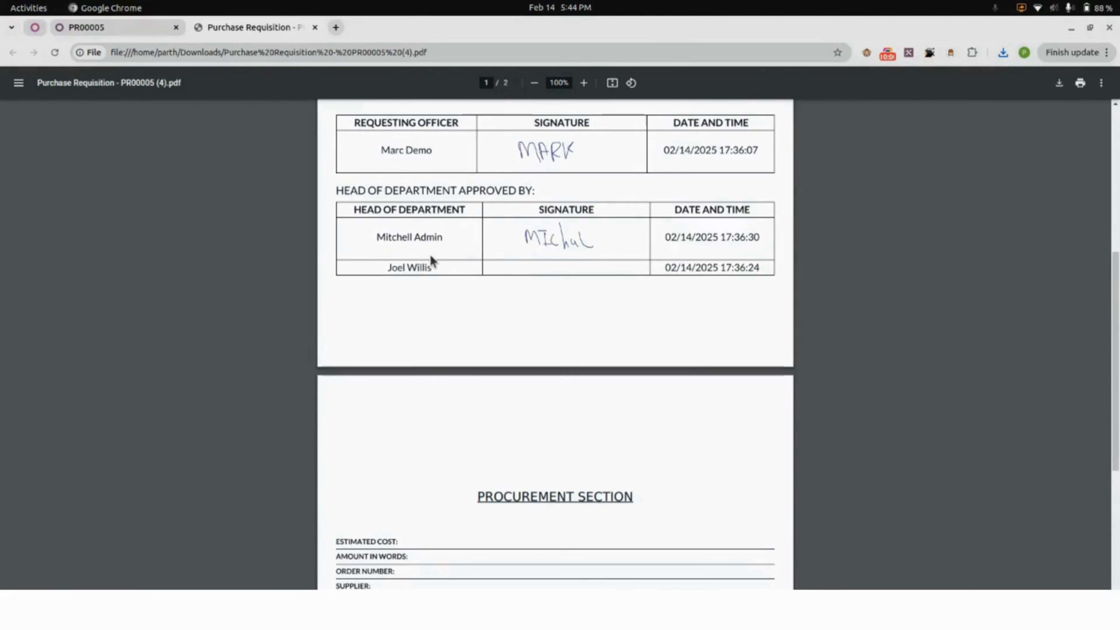
pyautogui.scroll(-4, 460, 266)
pyautogui.scroll(-5, 460, 267)
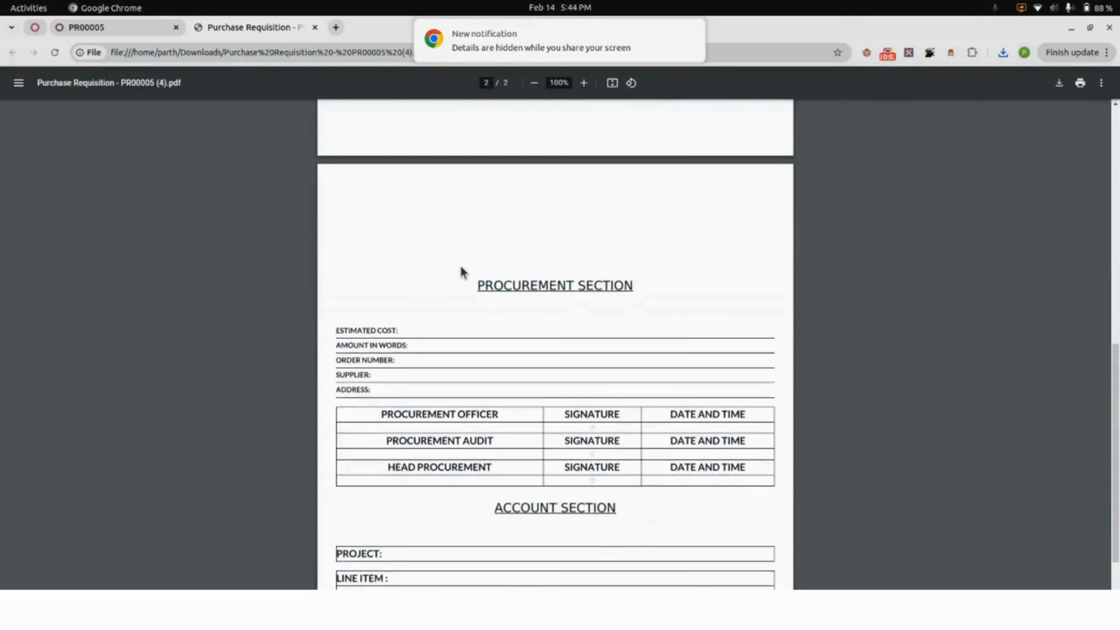
# Step: Return from the requisition PDF to the Odoo home screen
pyautogui.click(105, 29)
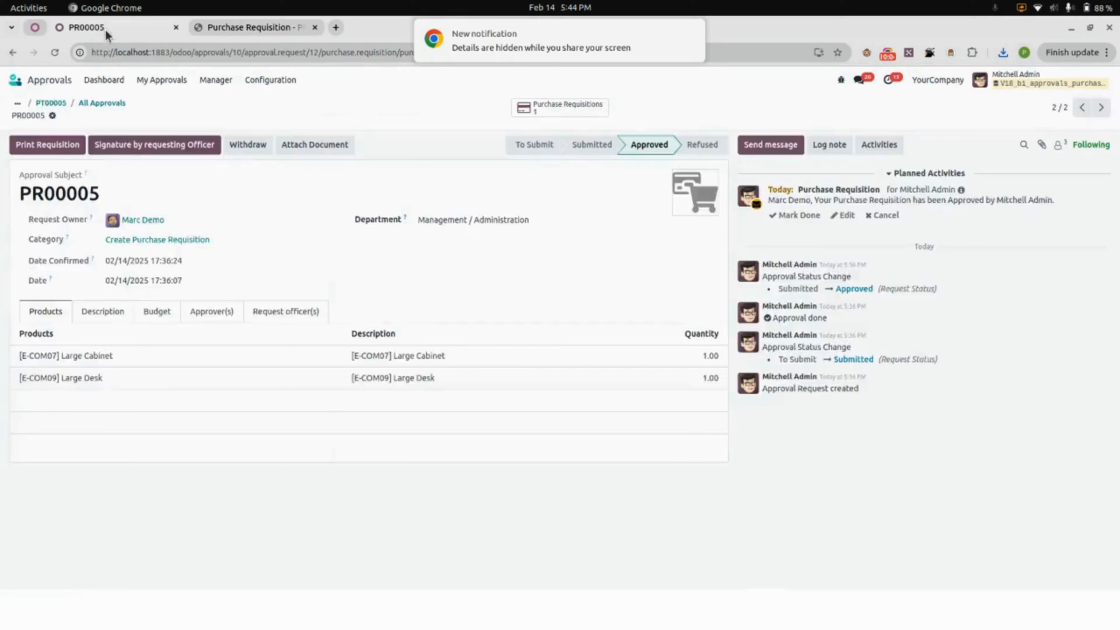
pyautogui.click(27, 79)
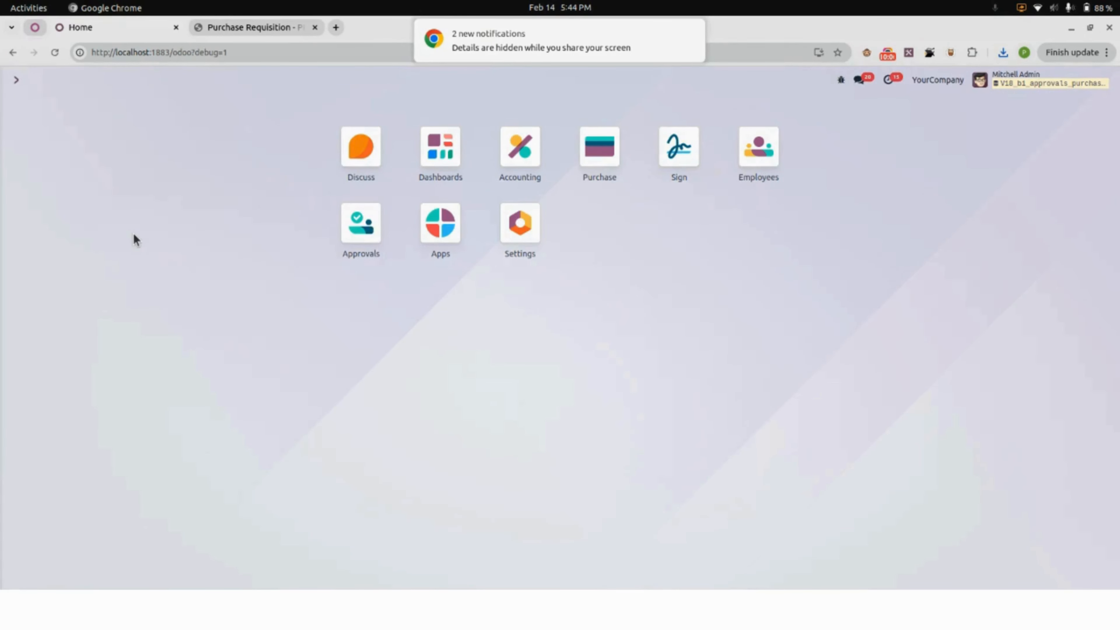